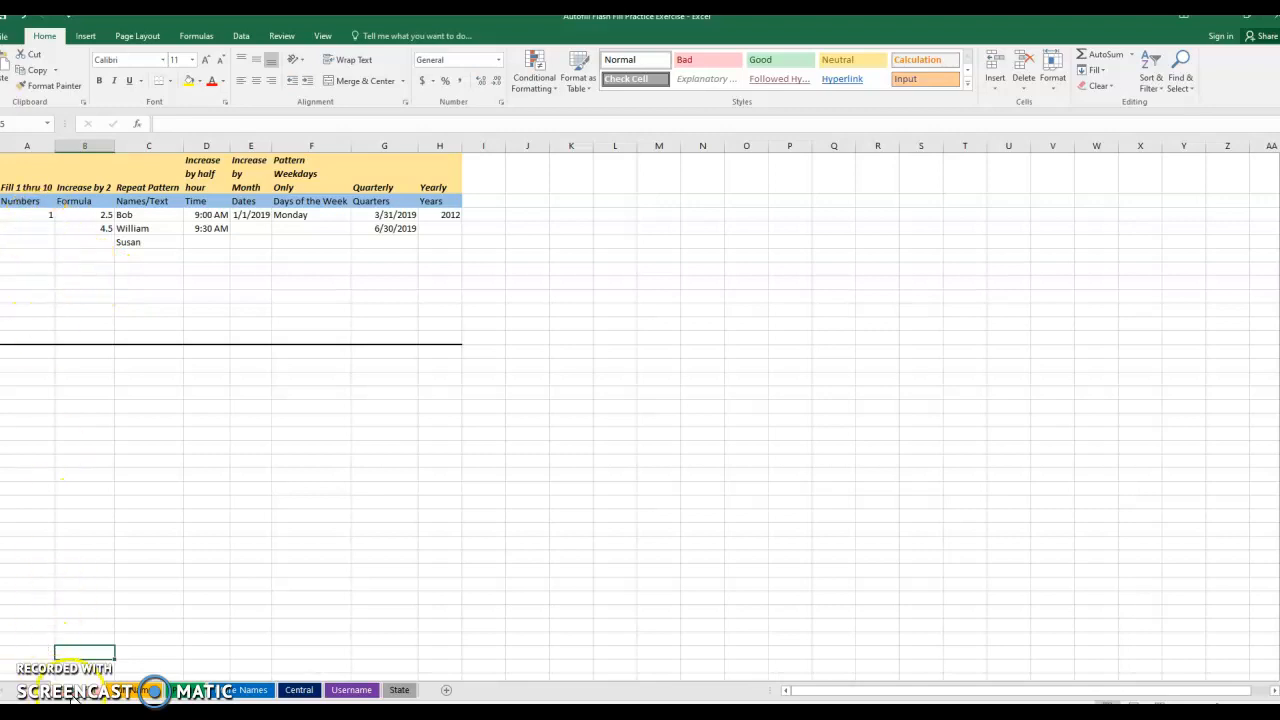
# - Fill the Numbers column with the series 1 through 10, using Fill Series from the first cell
pyautogui.click(40, 217)
pyautogui.click(53, 220)
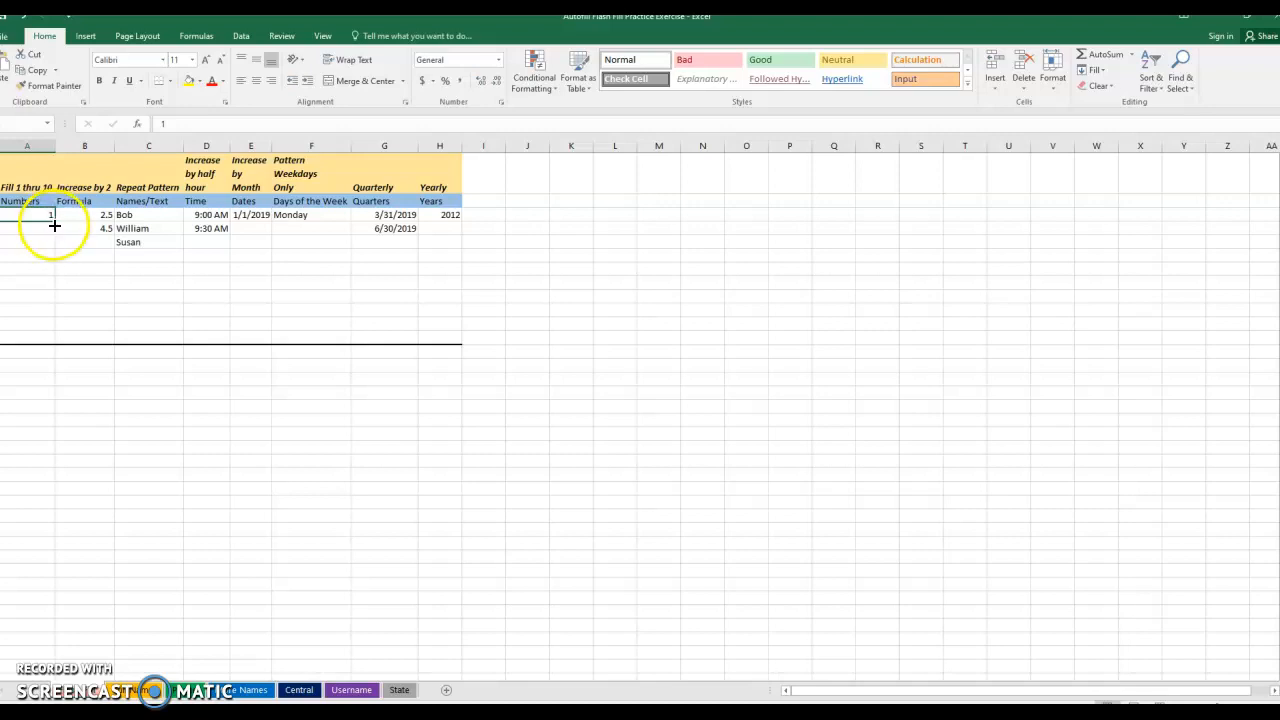
pyautogui.moveTo(53, 220); pyautogui.dragTo(52, 349)
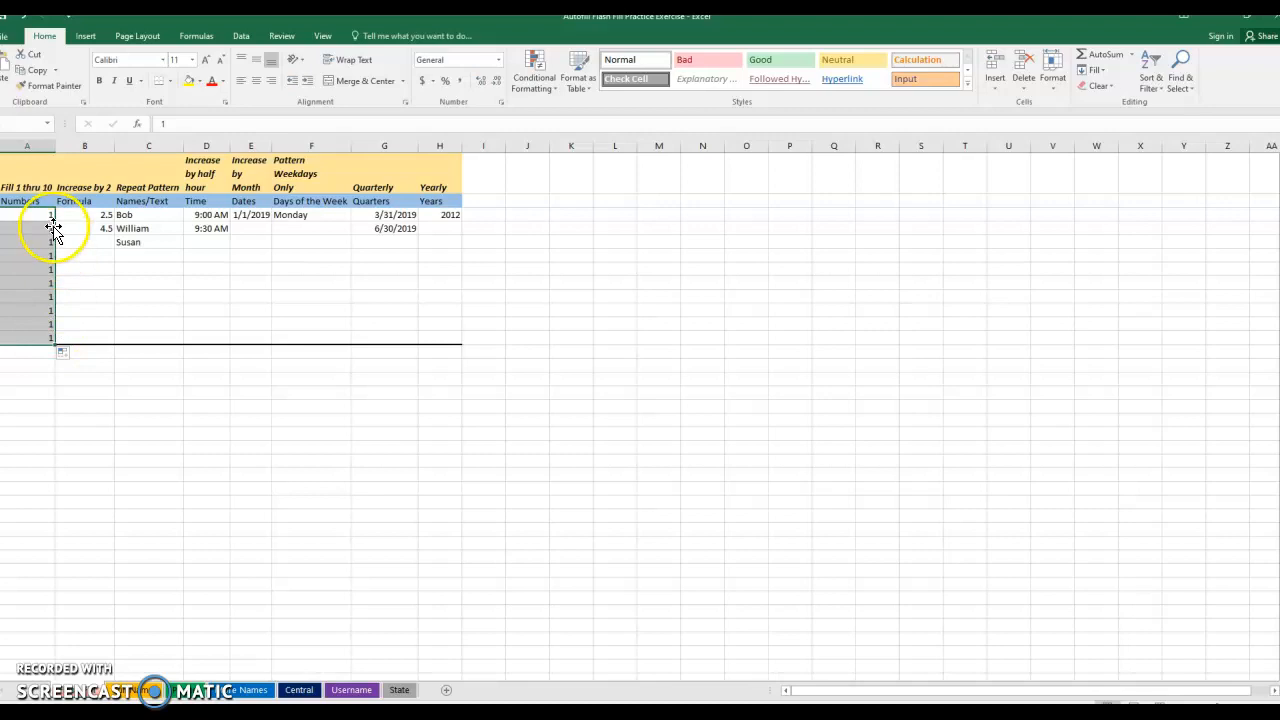
pyautogui.click(65, 357)
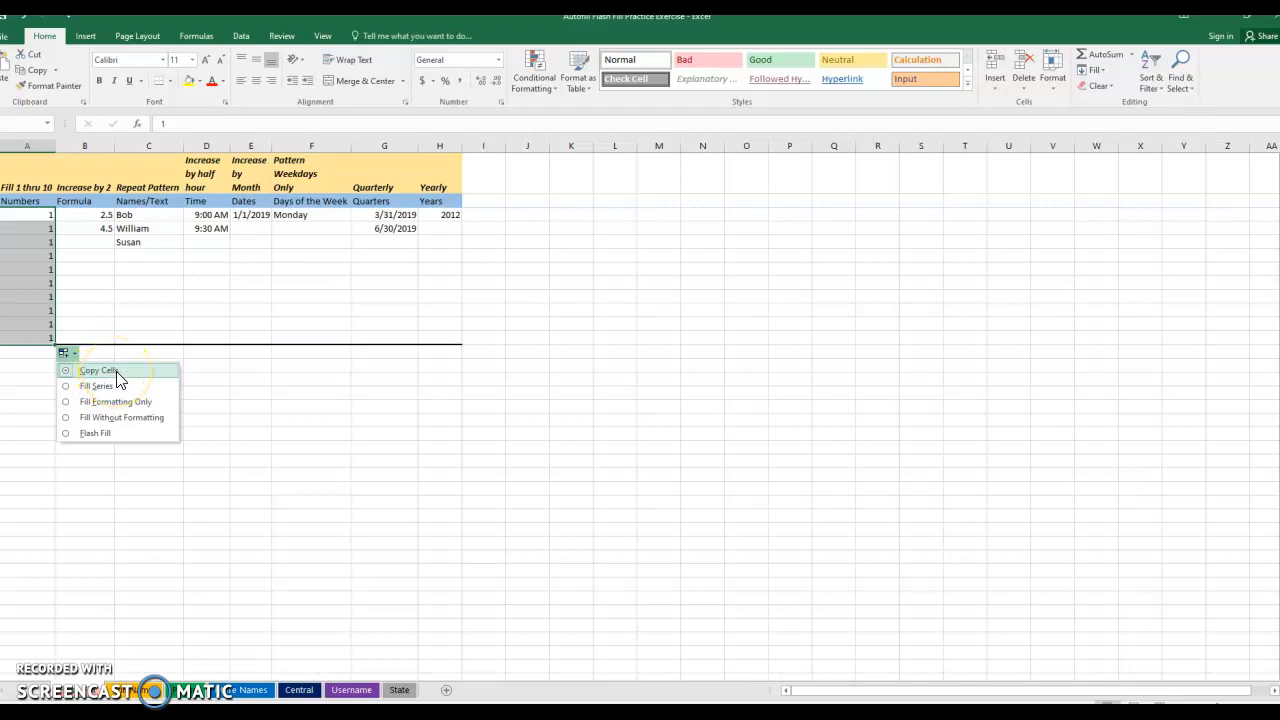
pyautogui.click(97, 386)
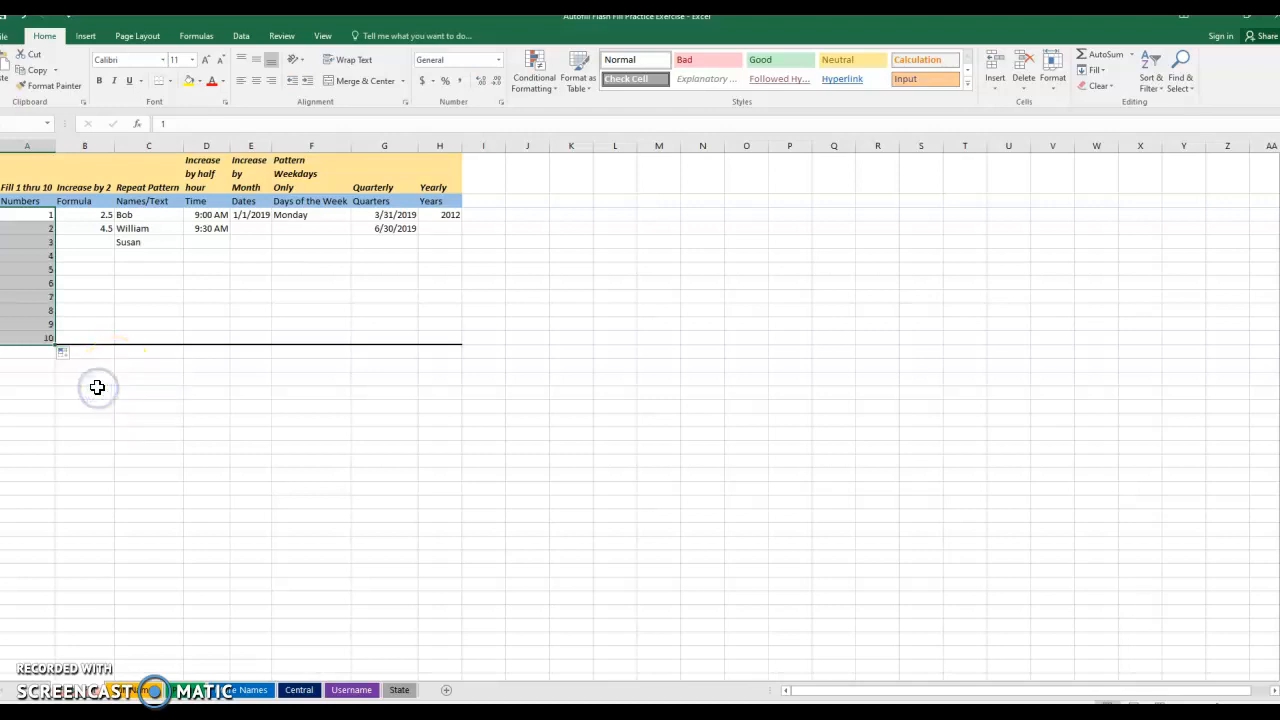
# - Extend the Formula column in increments of 2 from 2.5 and repeat the three-name pattern in Names/Text, both down to the tenth row
pyautogui.click(81, 214)
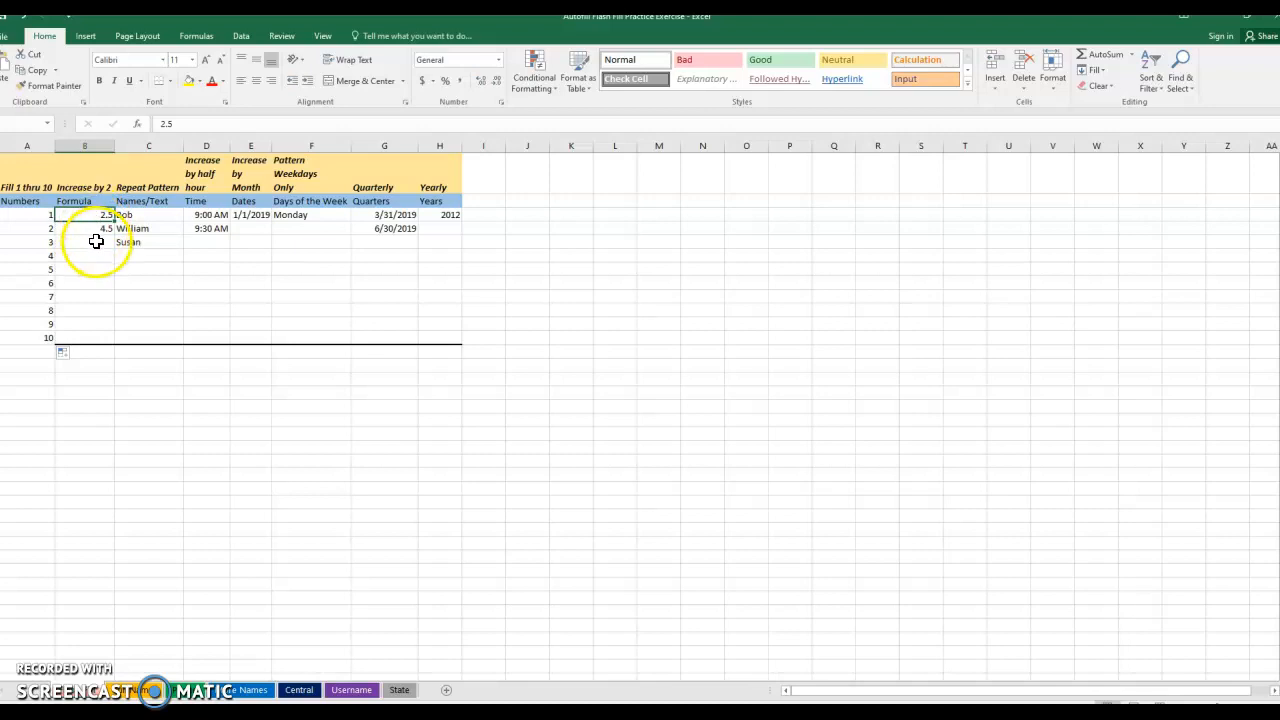
pyautogui.click(89, 214)
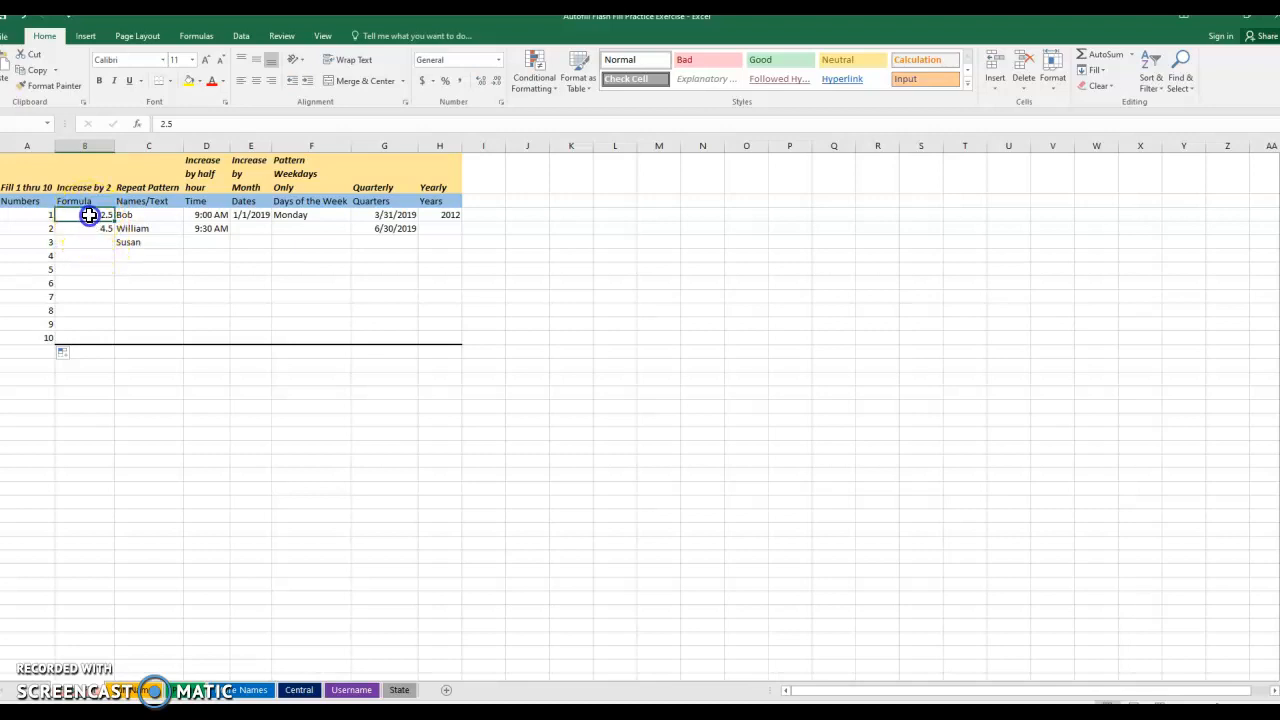
pyautogui.moveTo(89, 220); pyautogui.dragTo(112, 343)
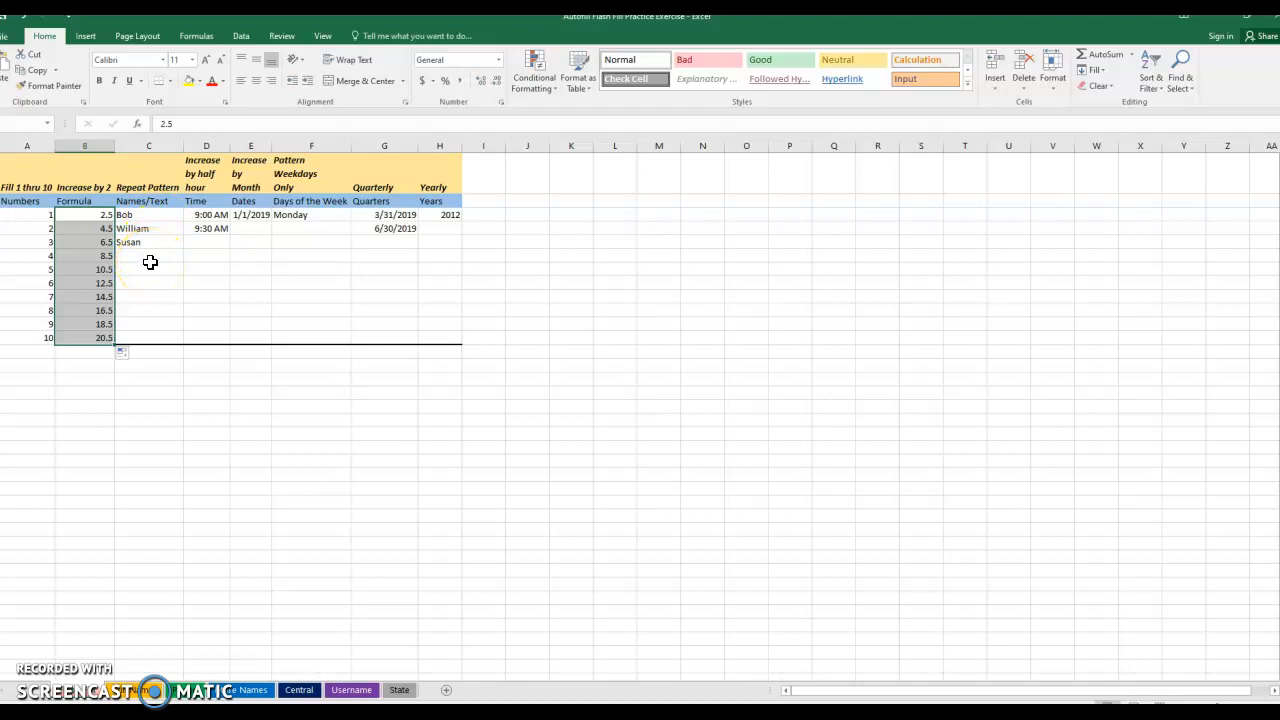
pyautogui.moveTo(151, 214); pyautogui.dragTo(176, 346)
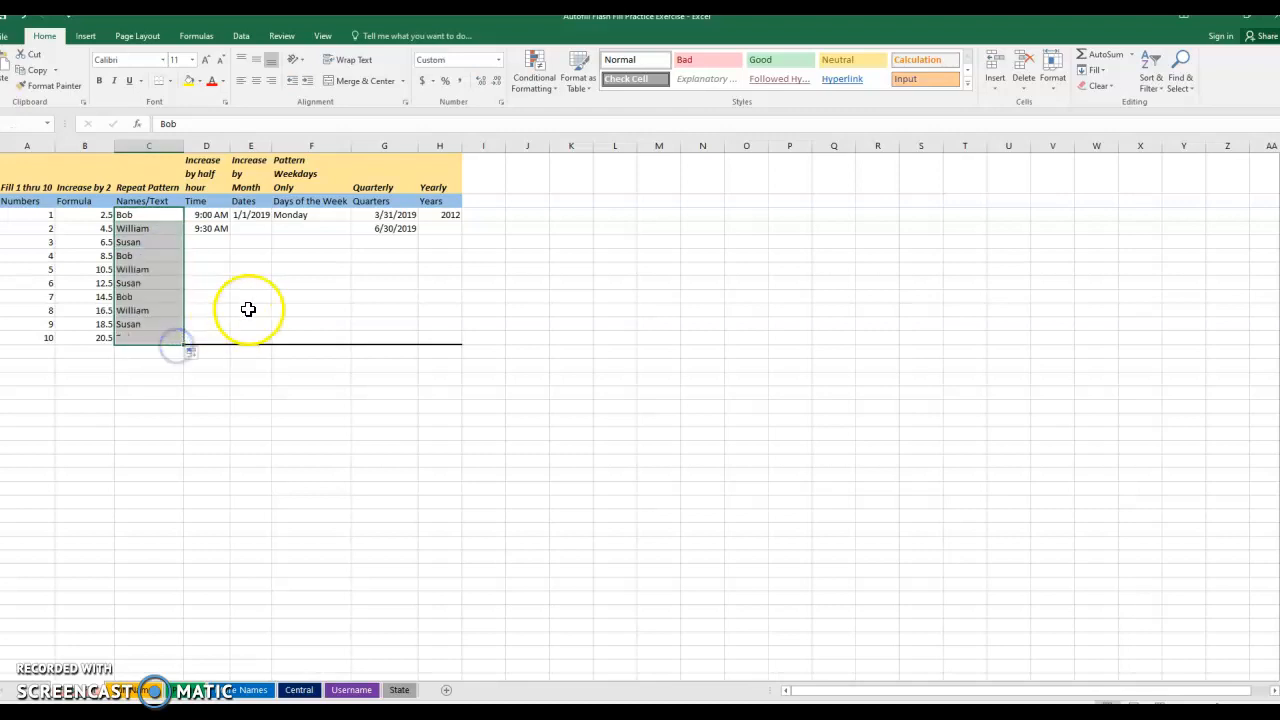
# - Extend the Time column in half-hour increments from 9:00 AM and 9:30 AM down to the tenth row
pyautogui.click(218, 232)
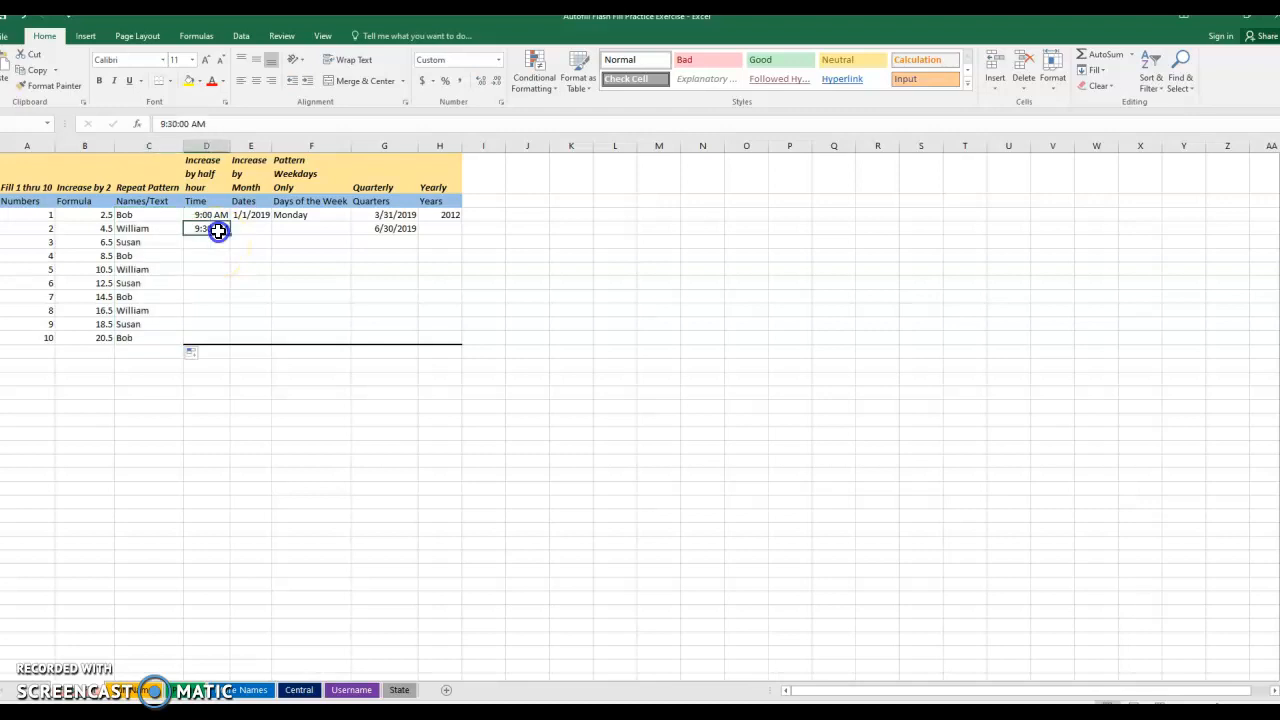
pyautogui.moveTo(229, 238)
pyautogui.mouseDown()
pyautogui.moveTo(231, 300)
pyautogui.moveTo(226, 233)
pyautogui.moveTo(211, 226)
pyautogui.mouseUp()
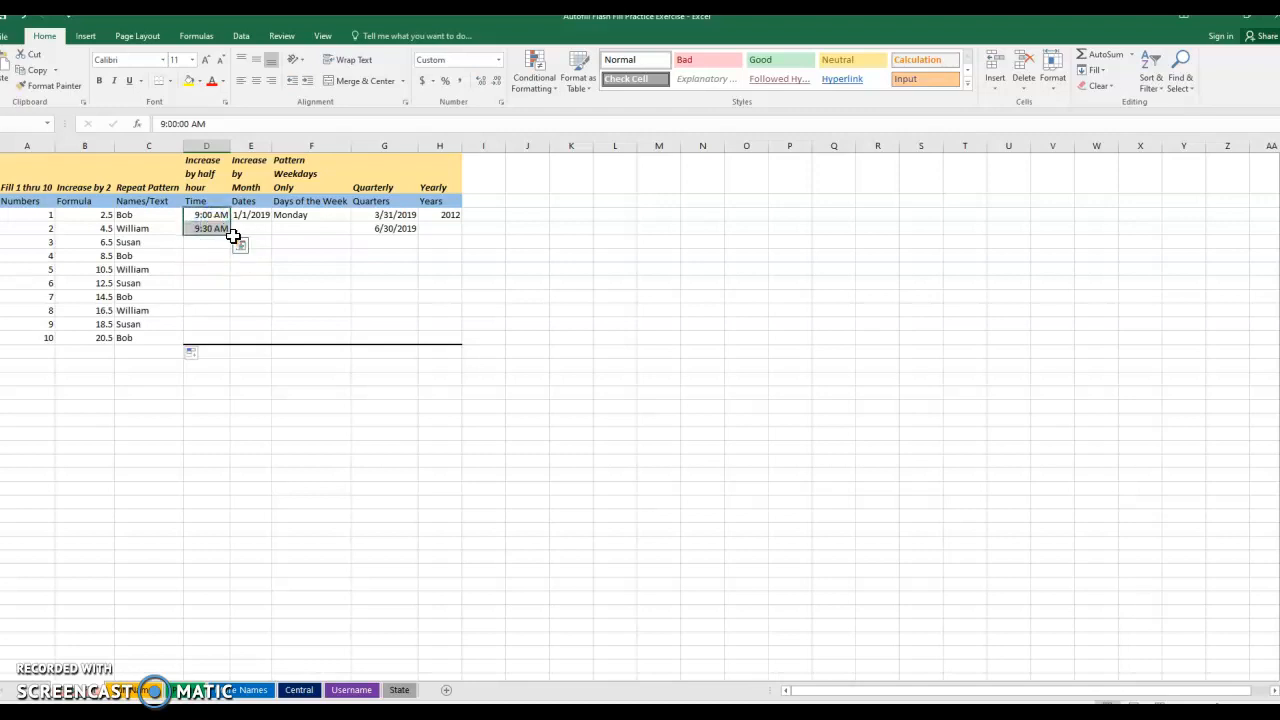
pyautogui.moveTo(231, 237); pyautogui.dragTo(231, 343)
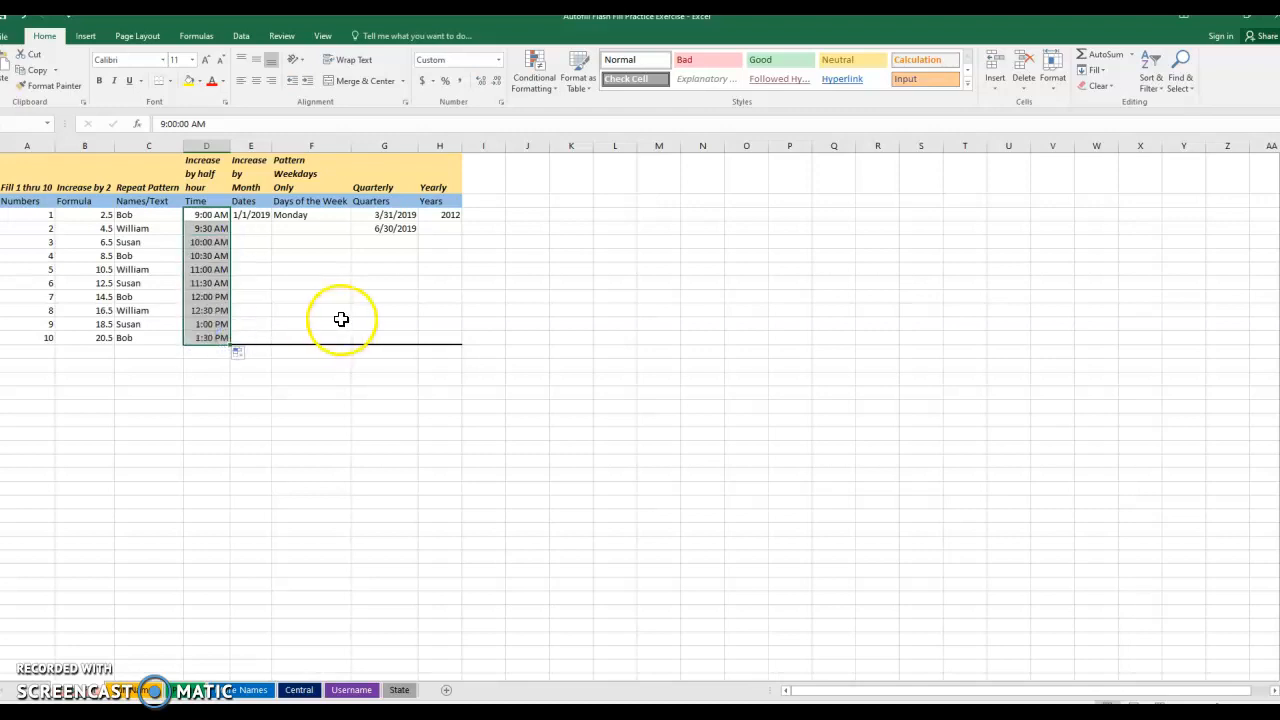
# - Fill the Dates column by month from 1/1/2019 down to the tenth row and autofit the column width
pyautogui.click(257, 215)
pyautogui.moveTo(271, 221); pyautogui.dragTo(267, 346)
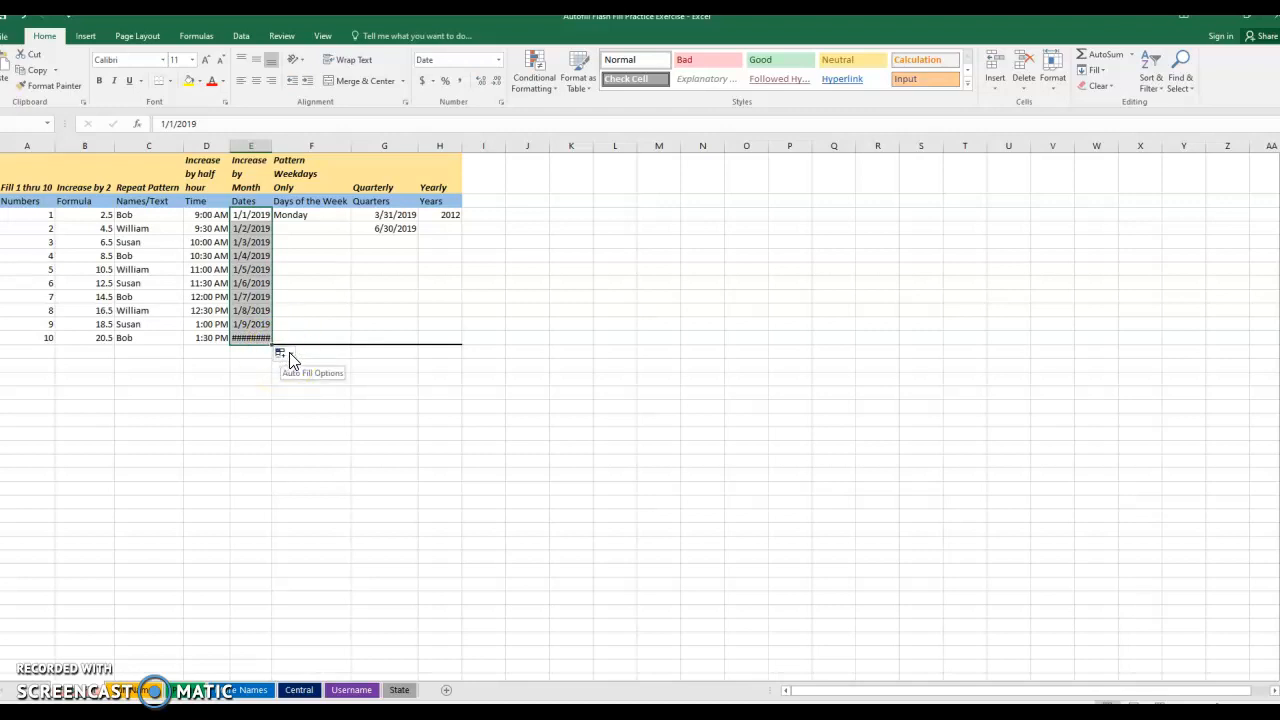
pyautogui.click(287, 355)
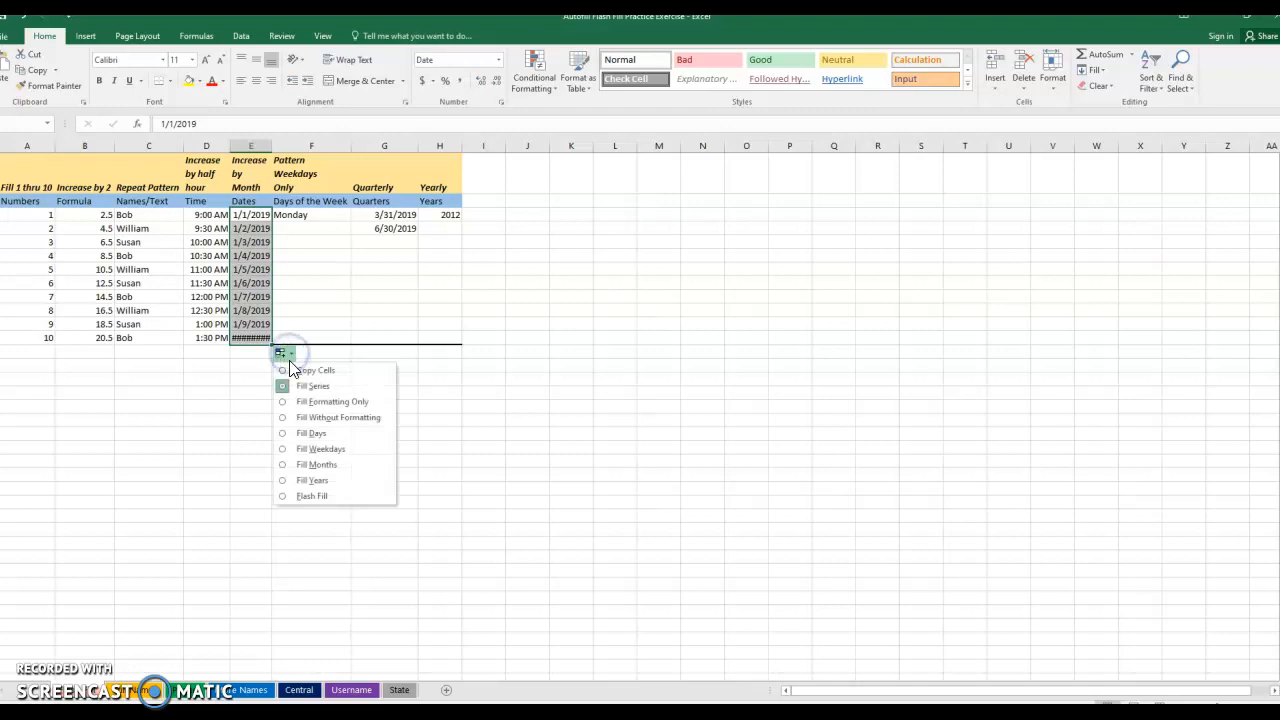
pyautogui.click(318, 466)
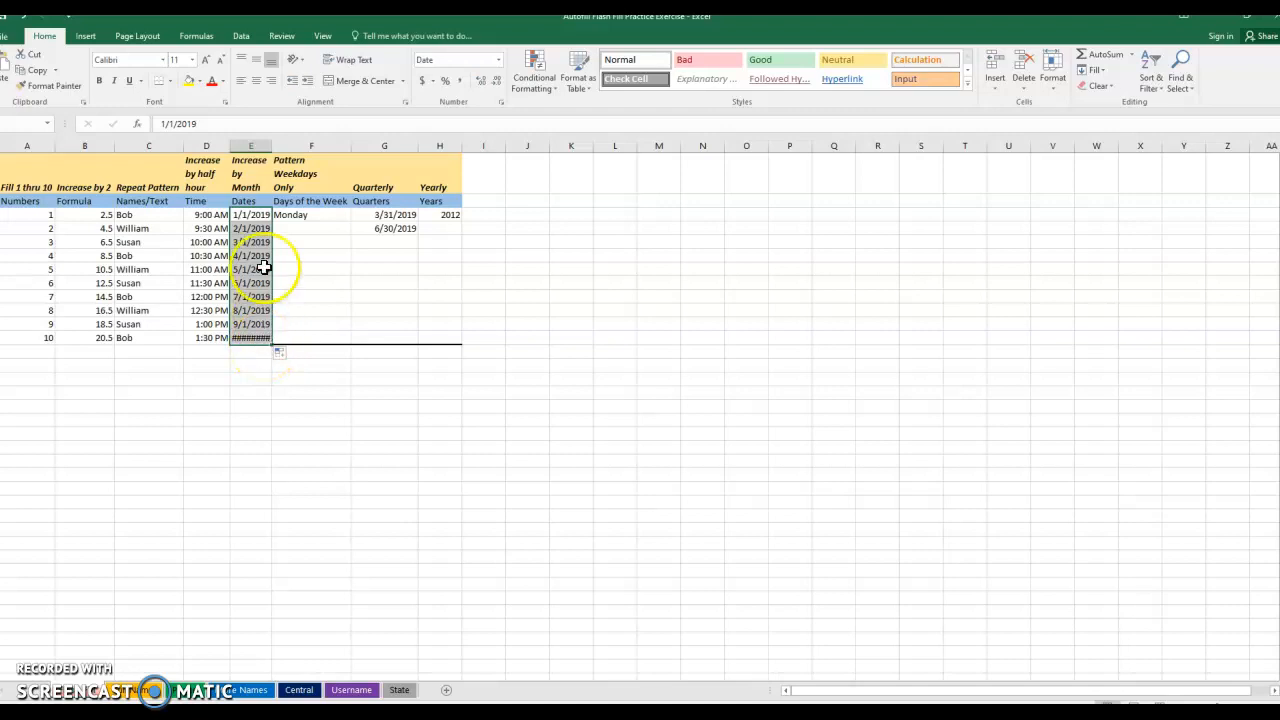
pyautogui.doubleClick(271, 145)
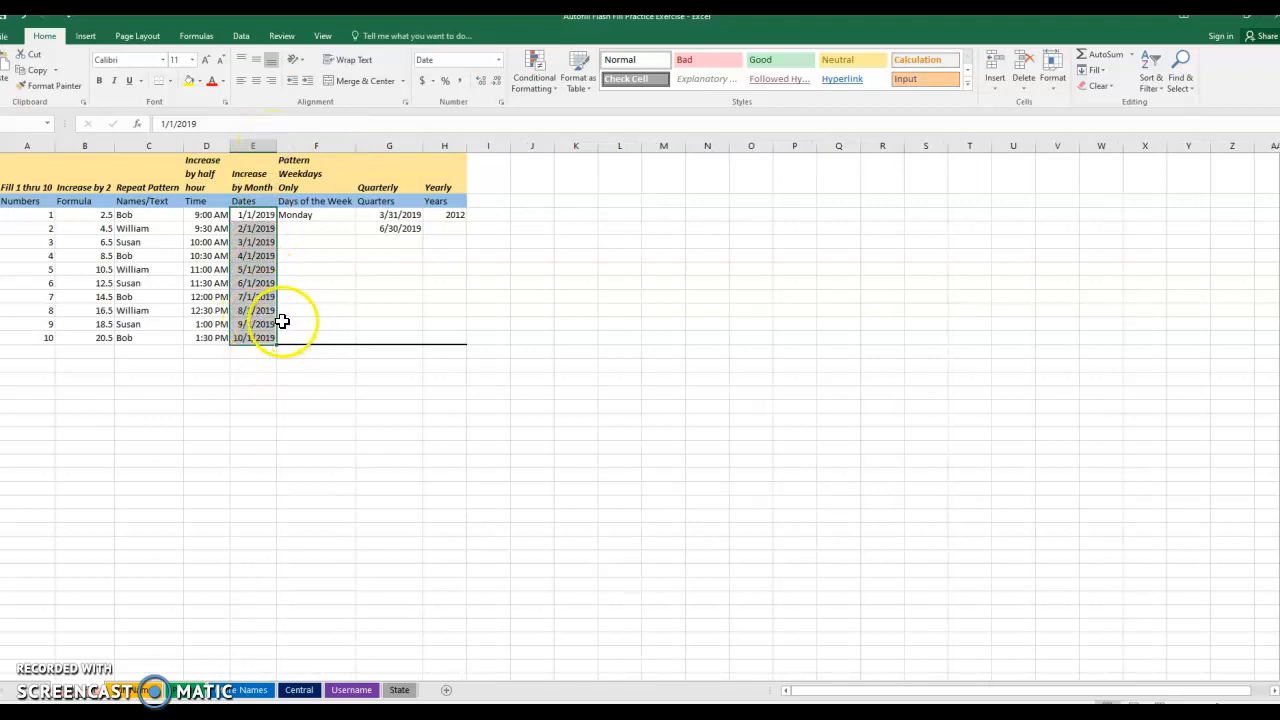
# - Fill the Days of the Week column from Monday down to the tenth row with Fill Weekdays
pyautogui.click(332, 215)
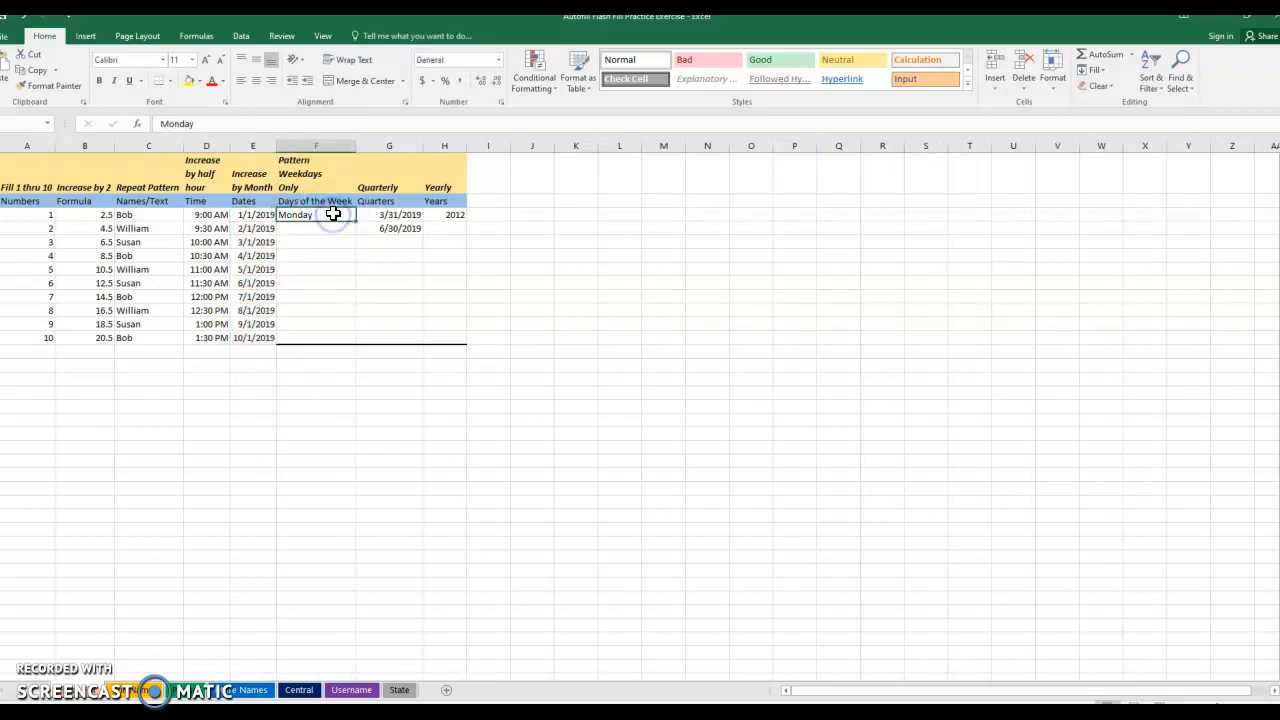
pyautogui.click(355, 223)
pyautogui.moveTo(355, 223); pyautogui.dragTo(358, 346)
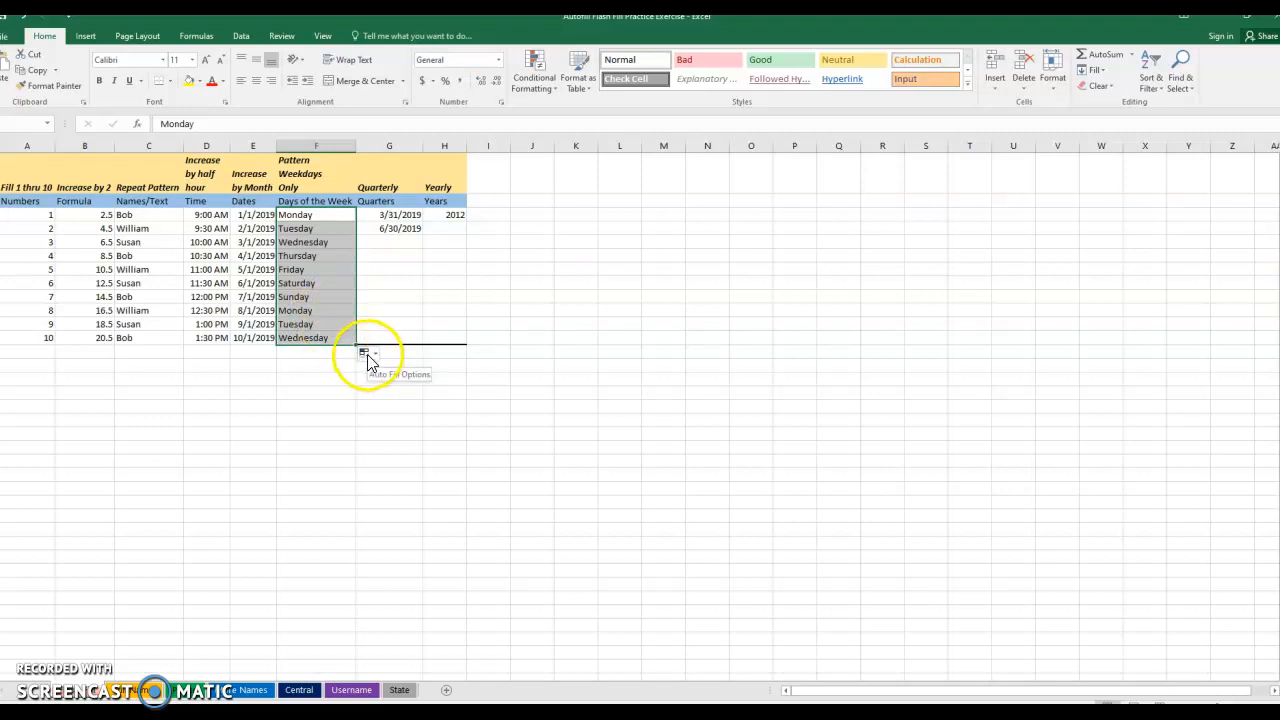
pyautogui.click(366, 355)
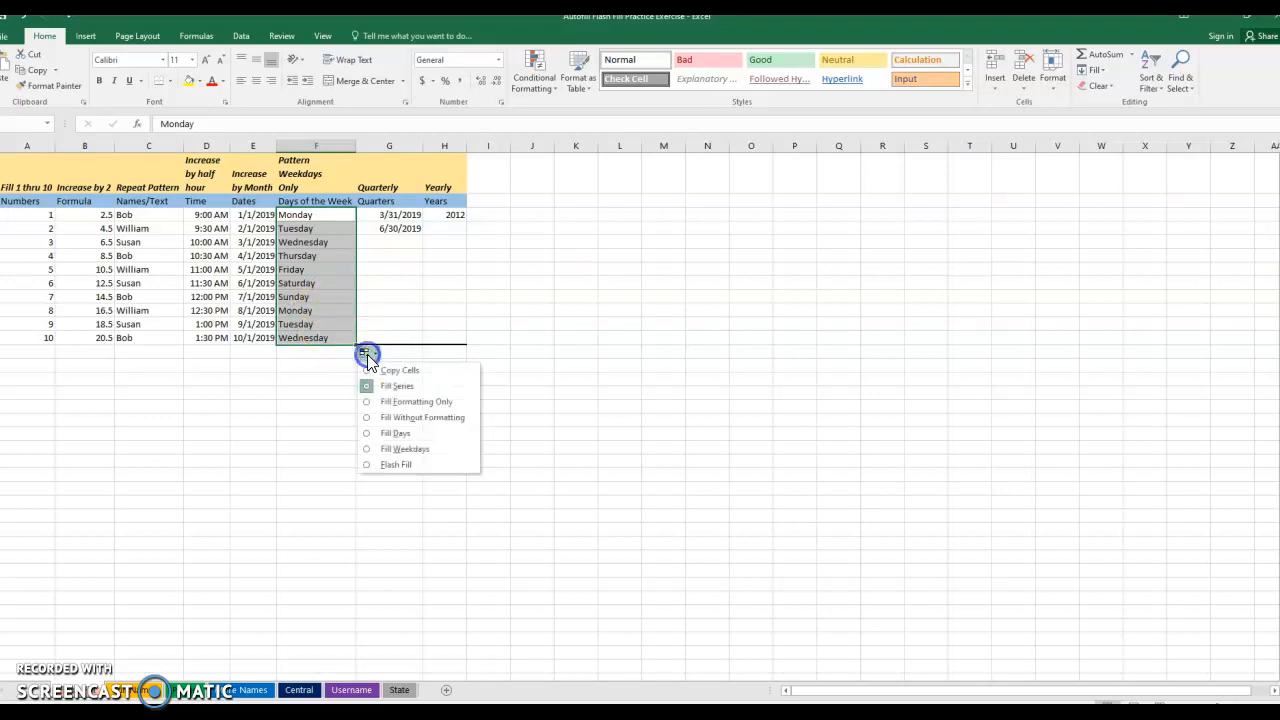
pyautogui.click(404, 449)
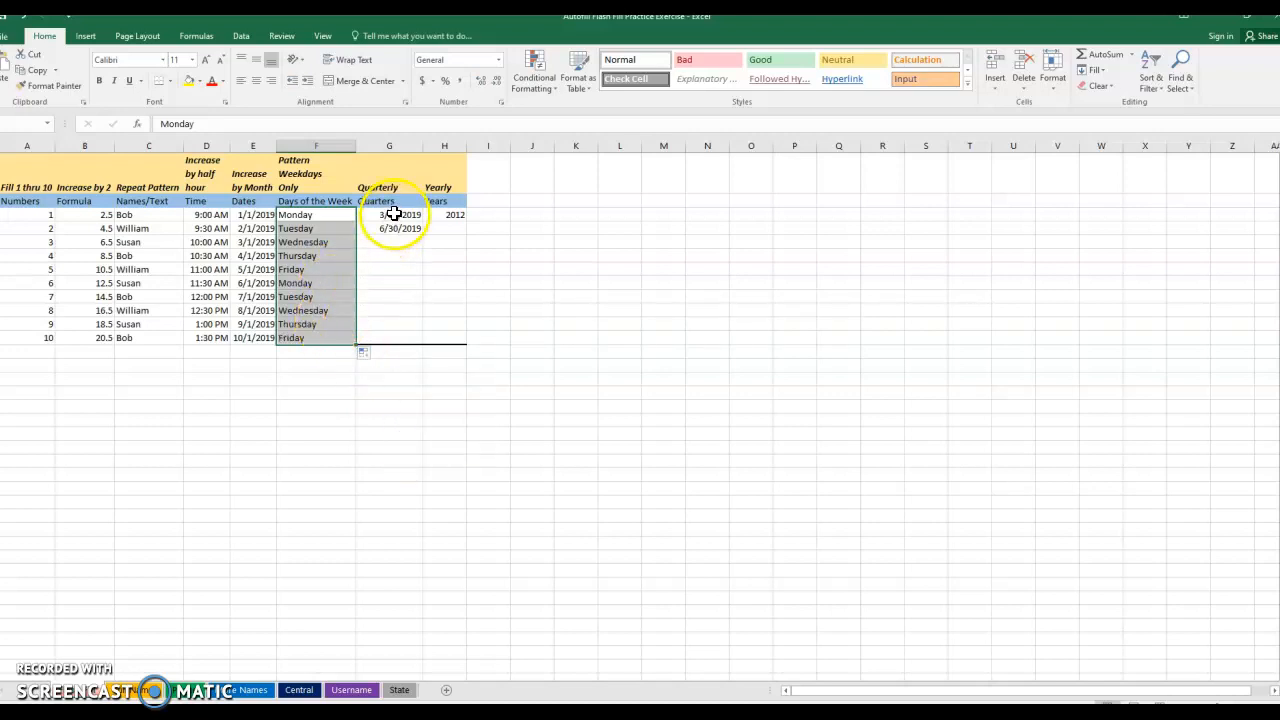
# - Extend the Quarters column from its two starting dates and fill Years as a series from 2012, both down to the tenth row
pyautogui.moveTo(393, 214); pyautogui.dragTo(423, 339)
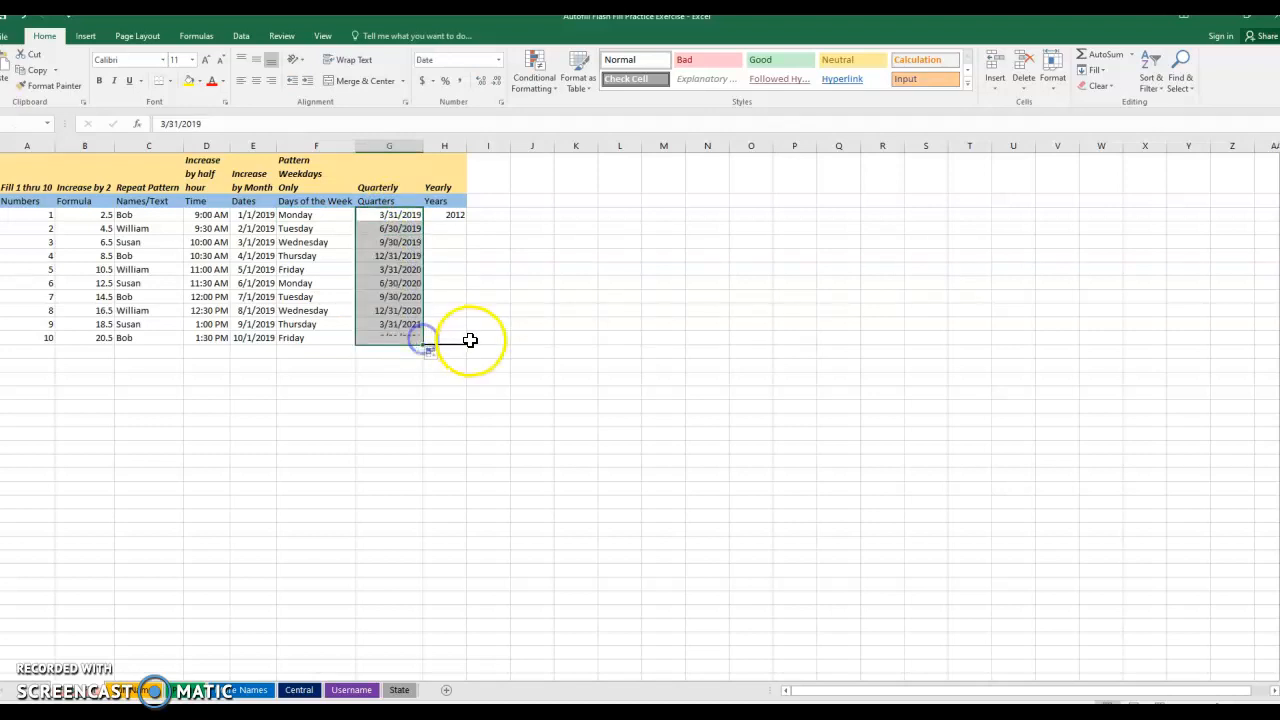
pyautogui.click(456, 214)
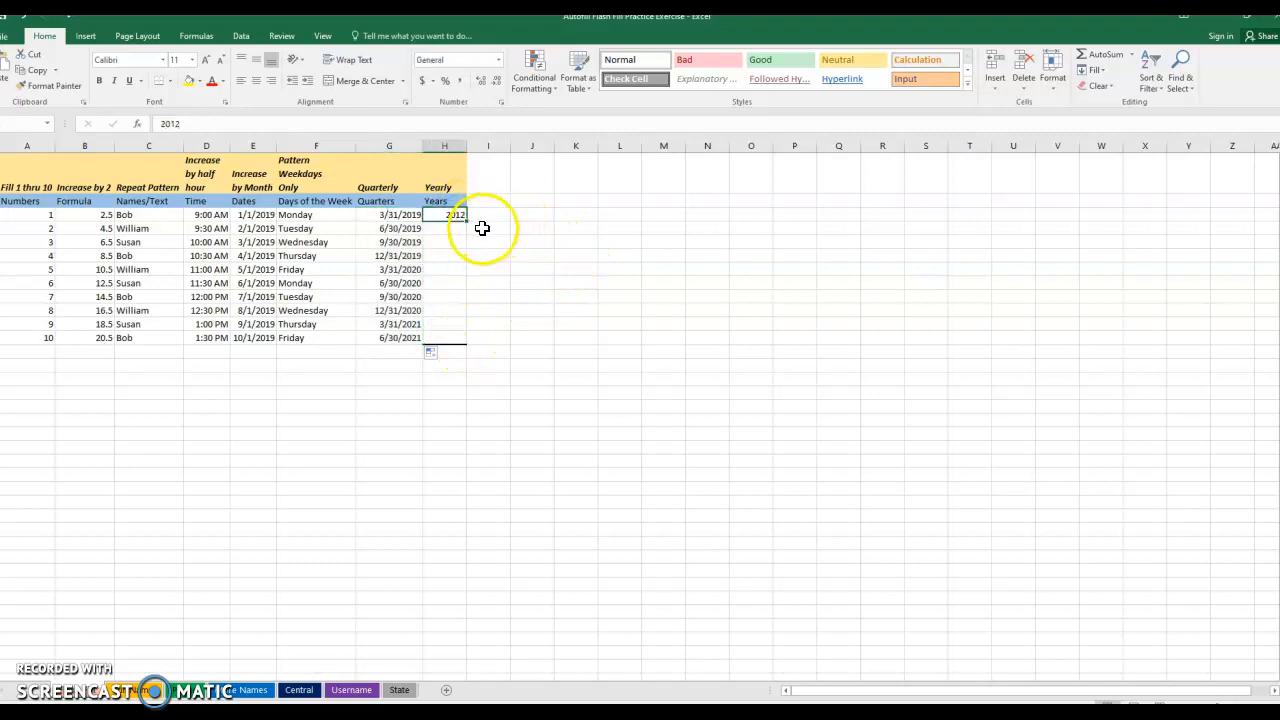
pyautogui.moveTo(469, 219); pyautogui.dragTo(473, 341)
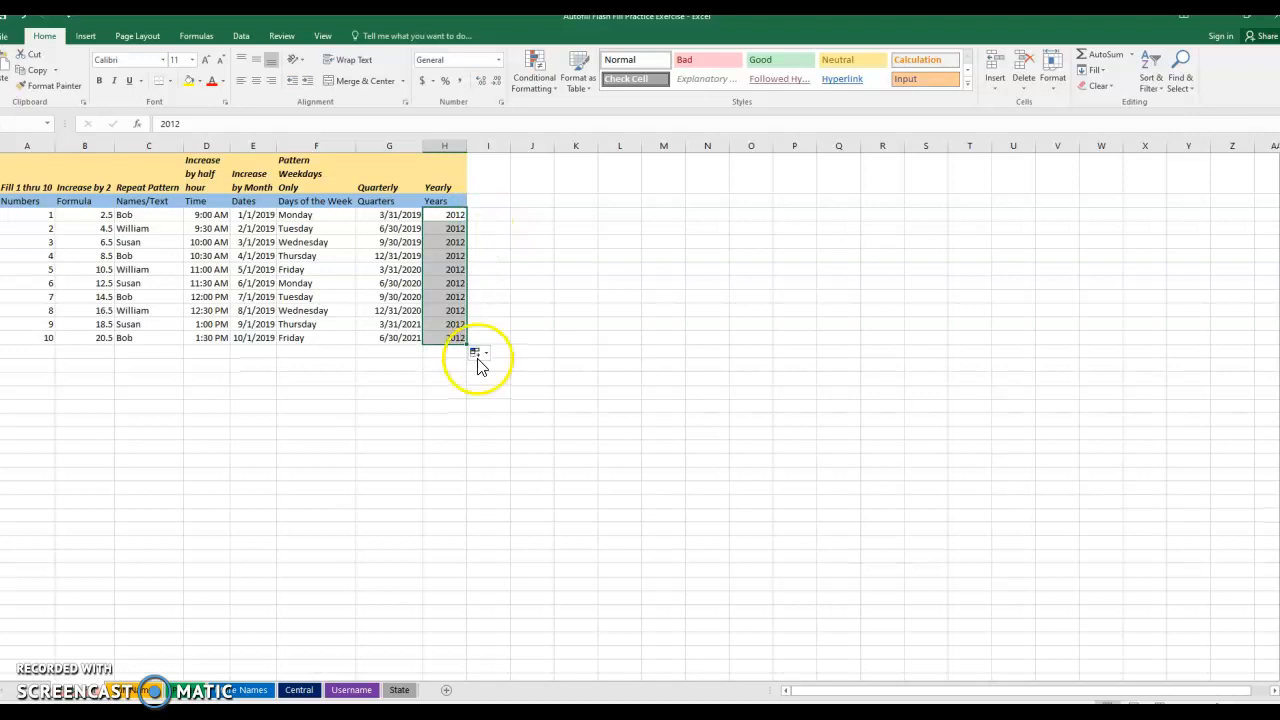
pyautogui.click(478, 358)
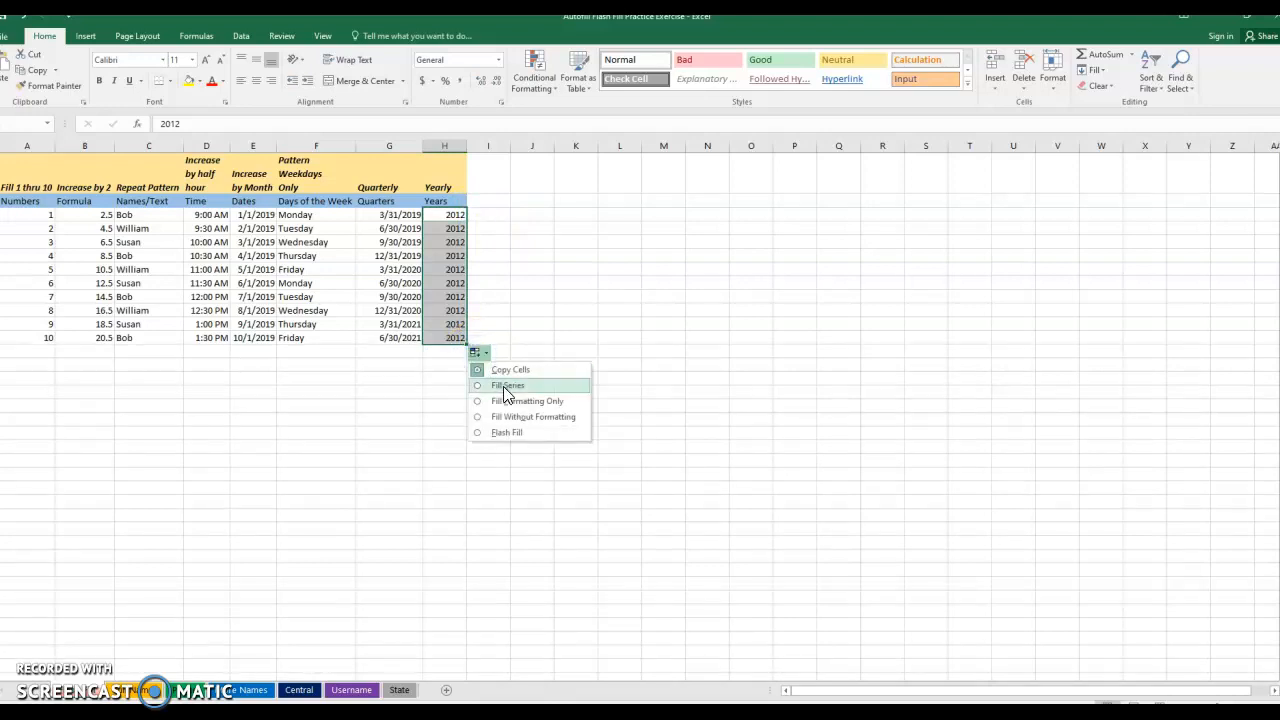
pyautogui.click(507, 386)
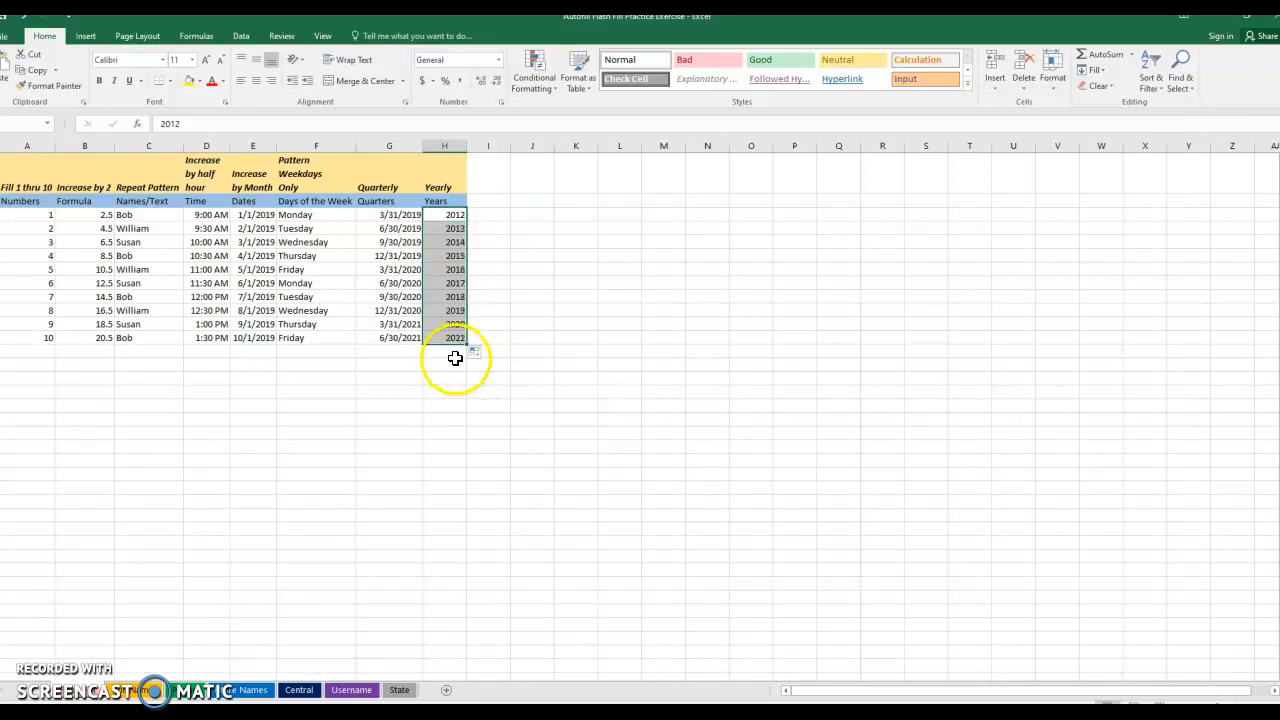
pyautogui.click(431, 382)
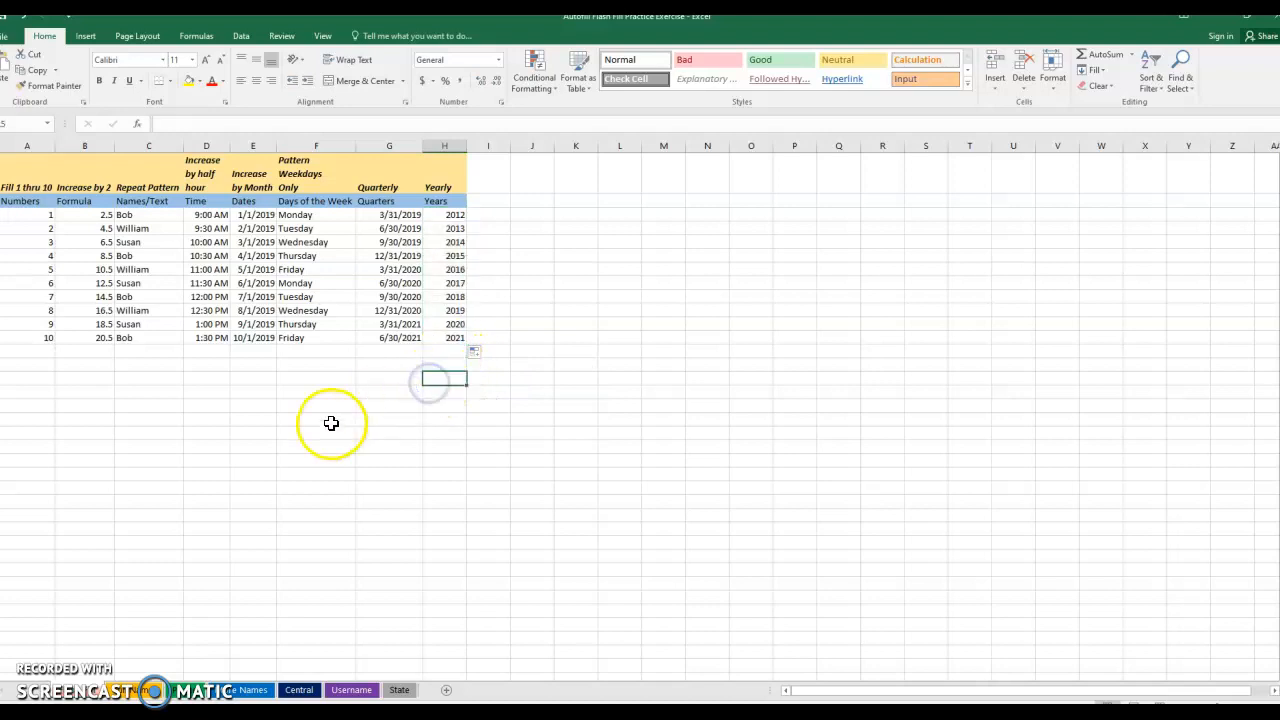
# - On the sheet with the name columns, fill the Dates by Year column from 1/1/2019 down to the last listed person
pyautogui.click(148, 689)
pyautogui.click(27, 187)
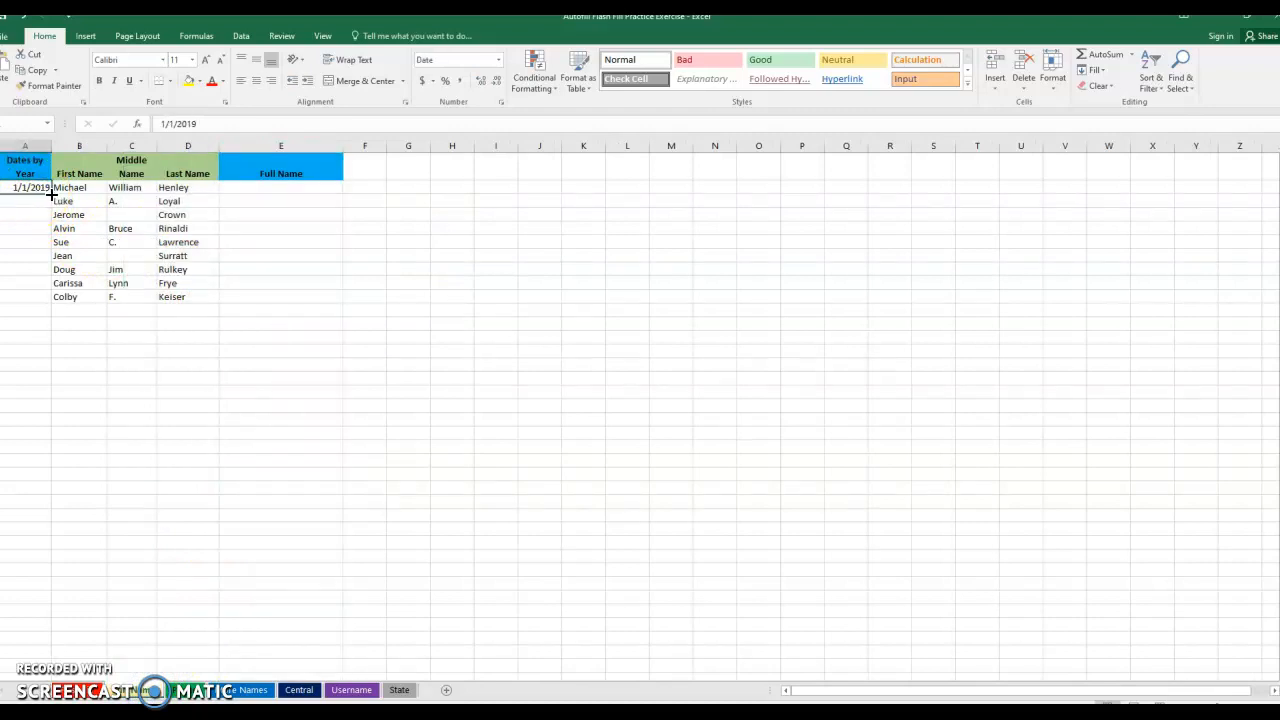
pyautogui.moveTo(50, 195); pyautogui.dragTo(49, 302)
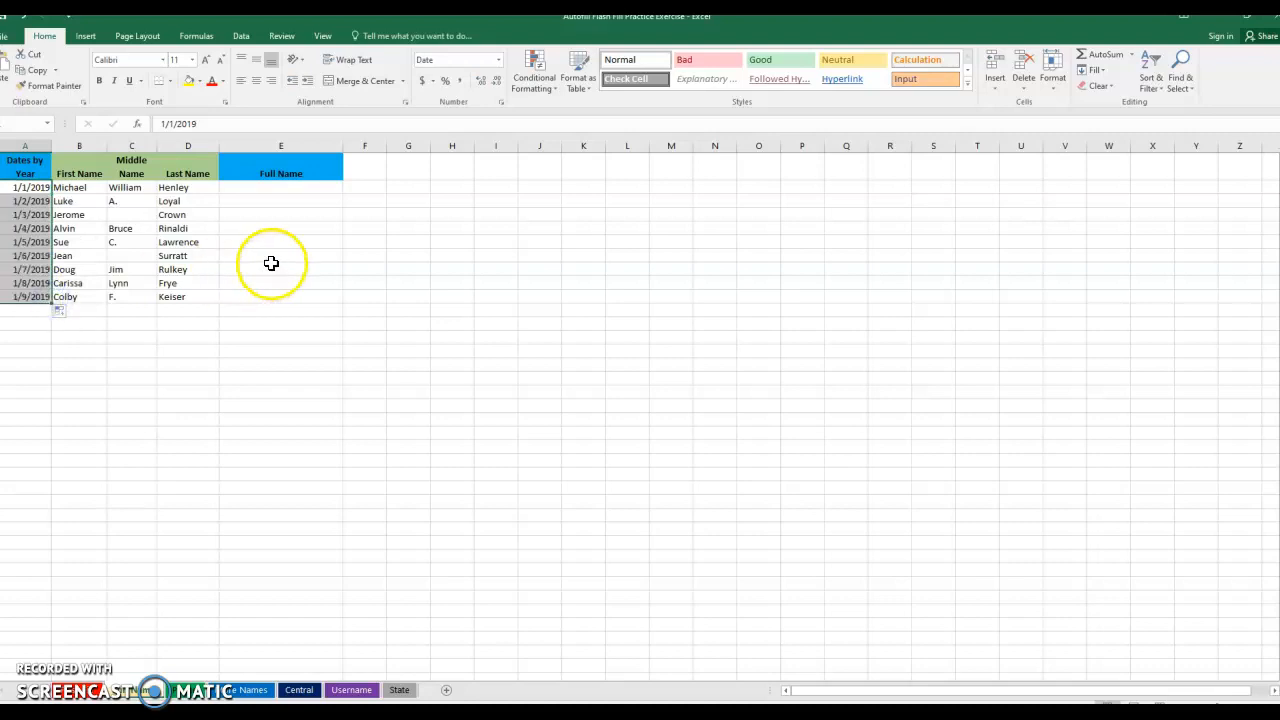
# - Enter the first person's full name in the Full Name column, start the second, and accept the Flash Fill suggestions for the rest
pyautogui.click(302, 193)
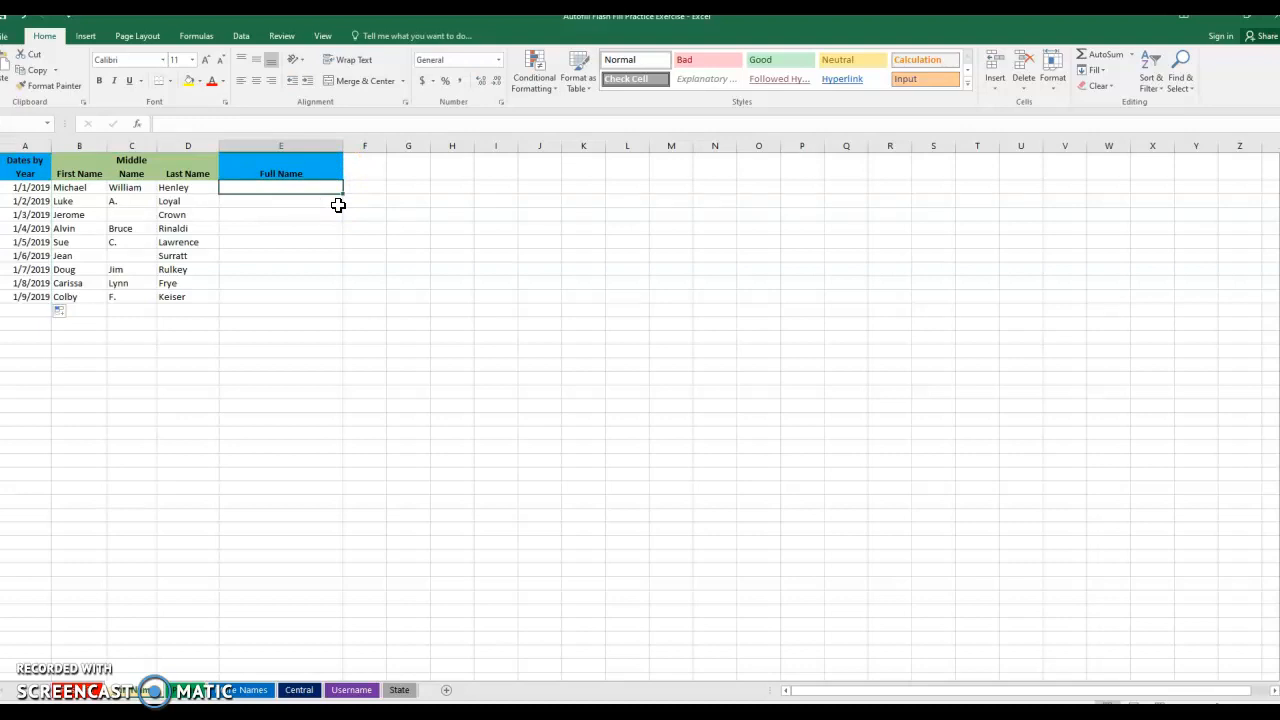
pyautogui.write('Michael William Henley')
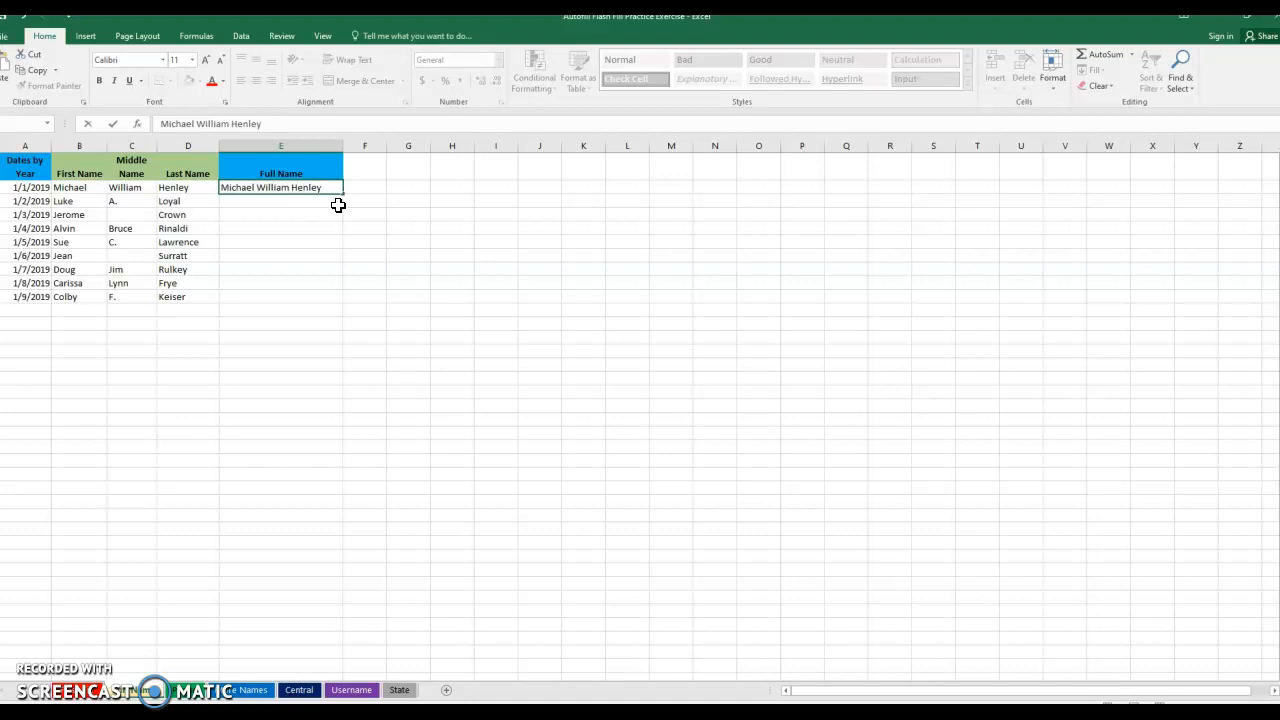
pyautogui.press('Return')
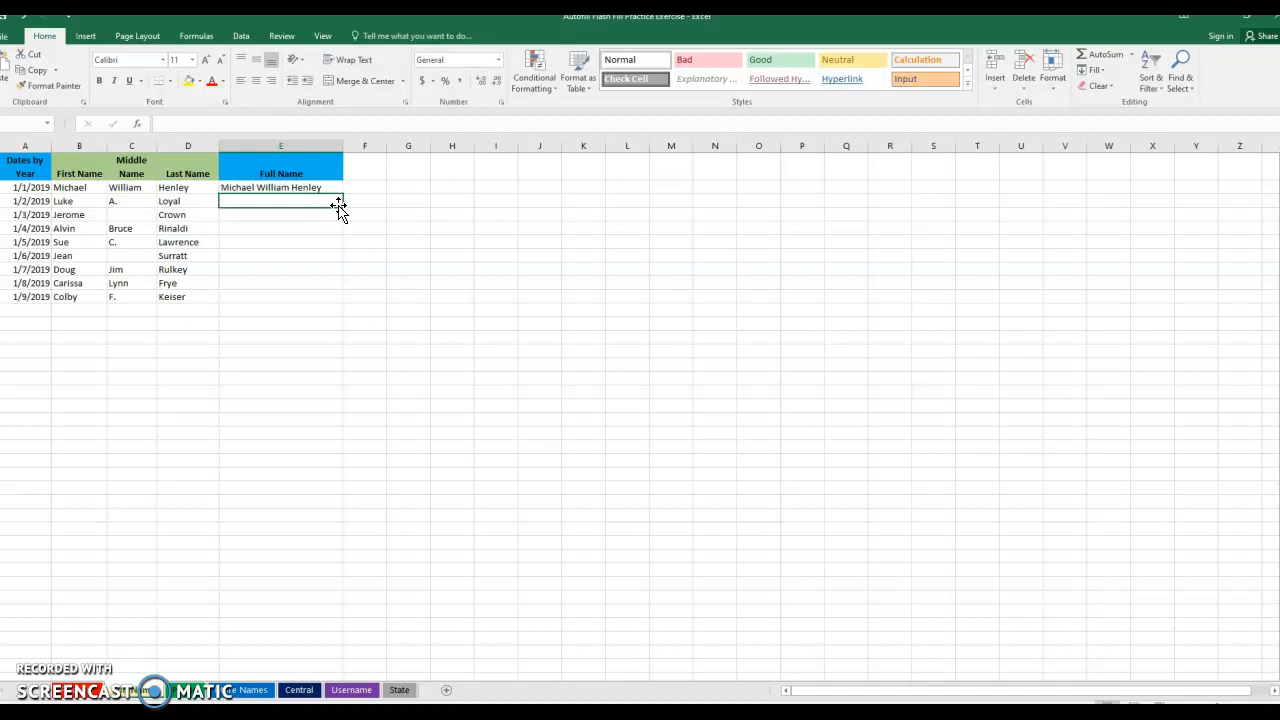
pyautogui.write('luke A. Loyal')
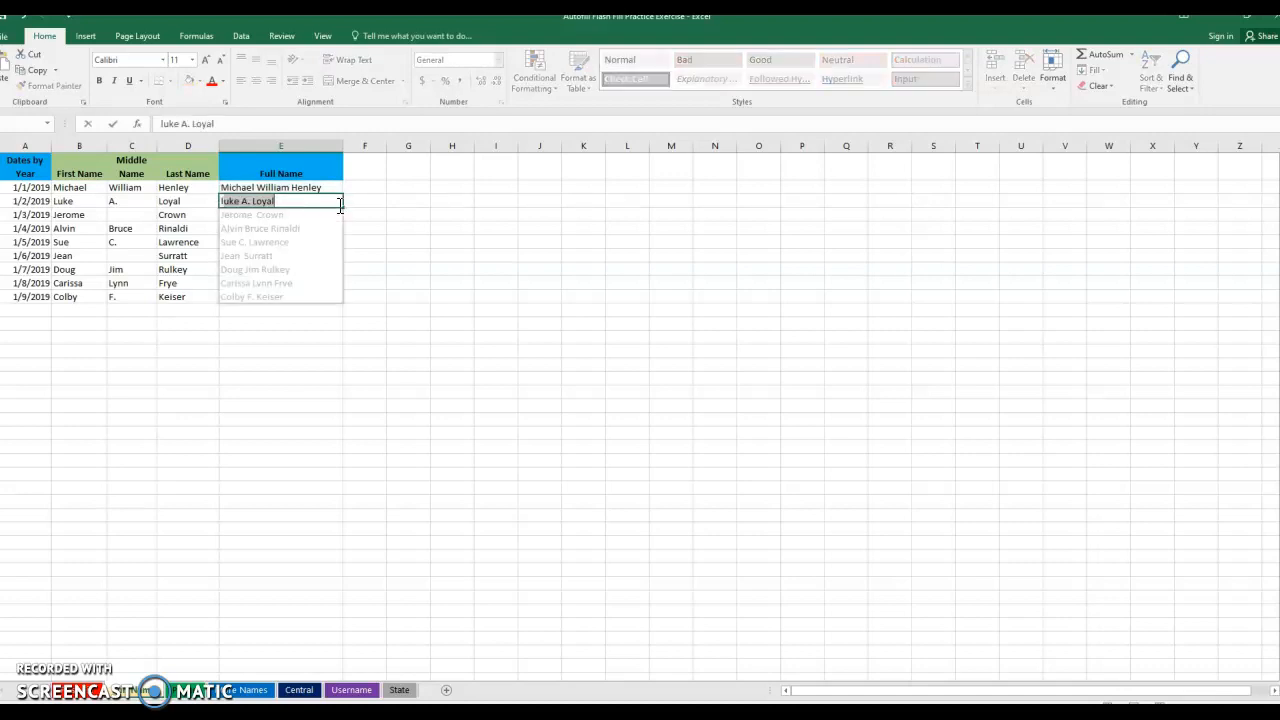
pyautogui.press('Return')
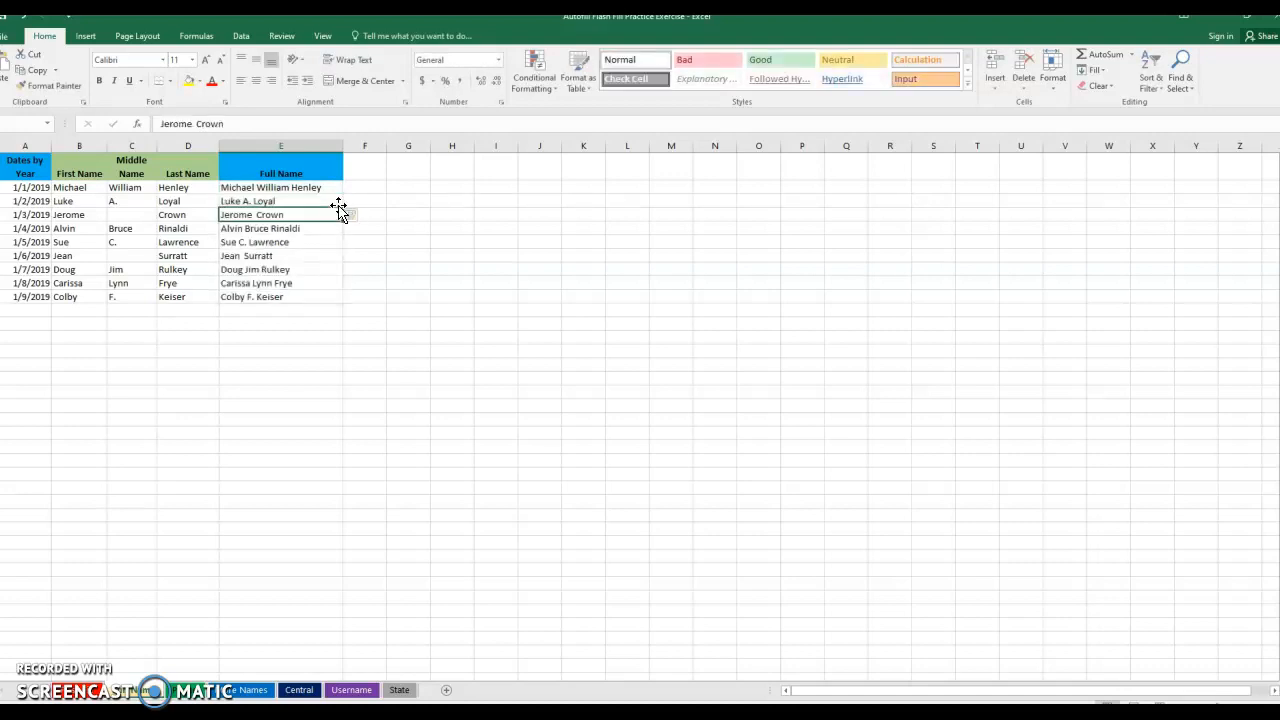
pyautogui.moveTo(79, 145); pyautogui.dragTo(174, 142)
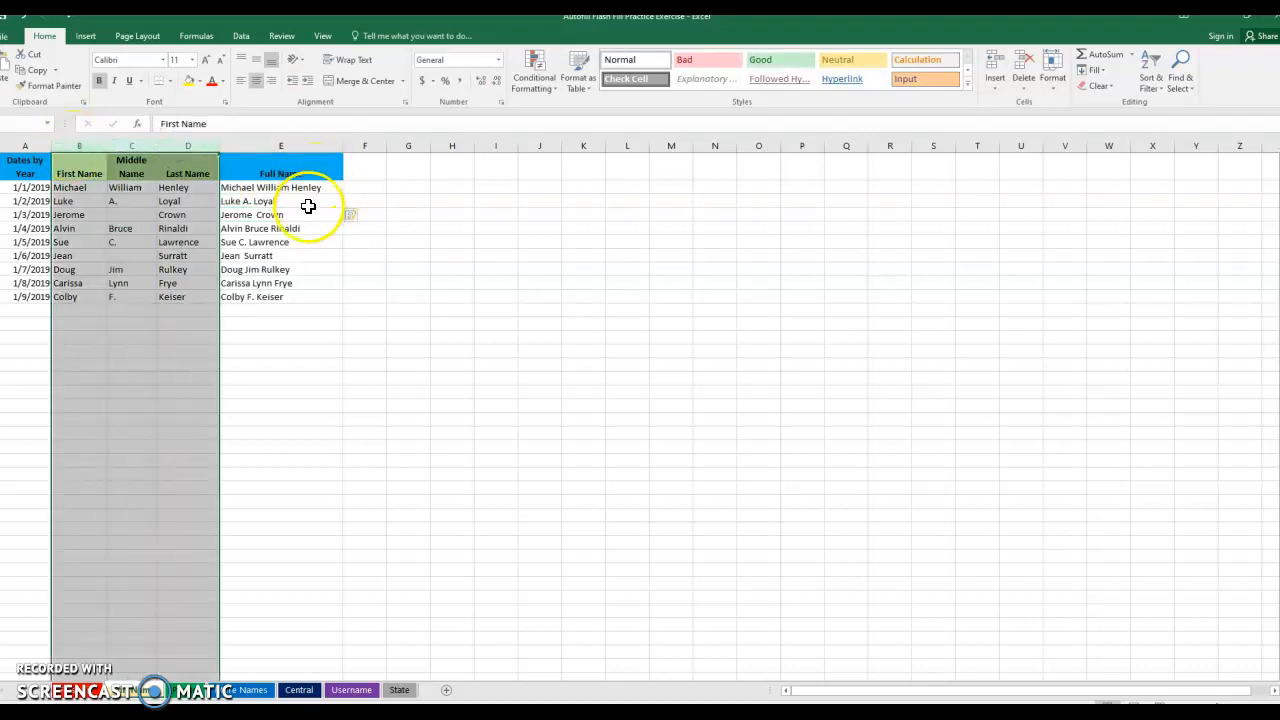
pyautogui.click(300, 241)
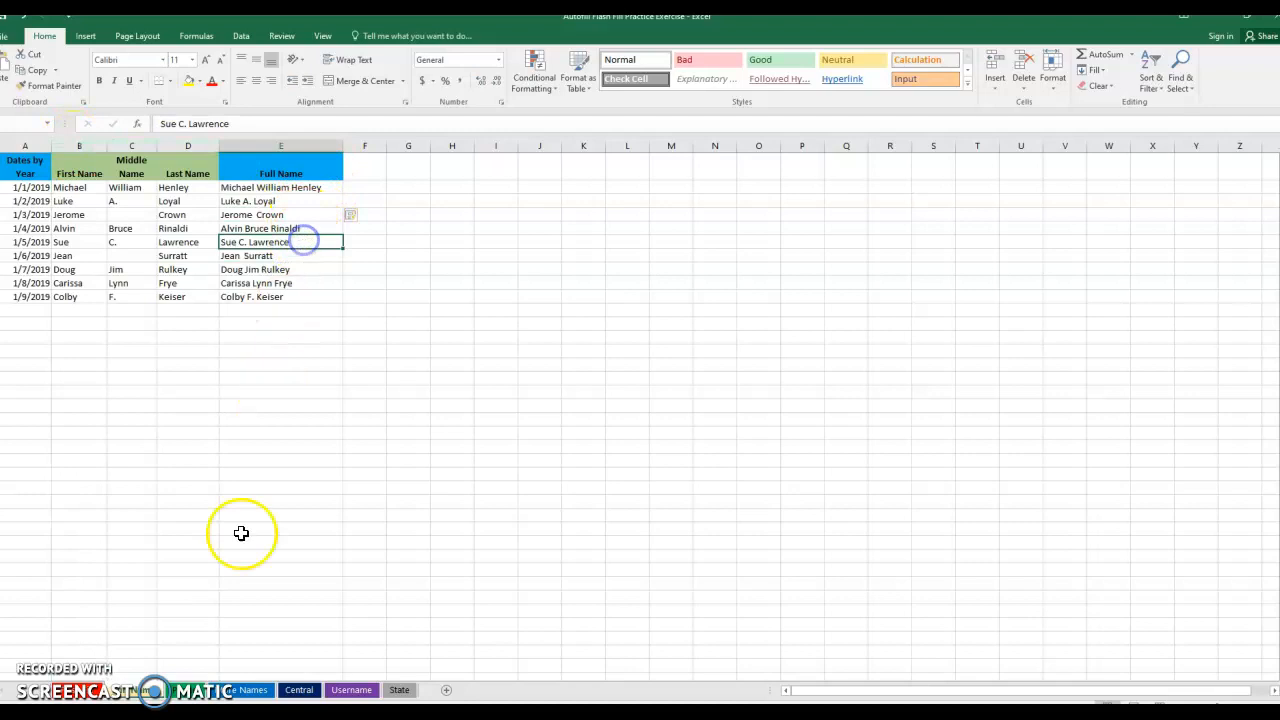
# - On the phone number sheet, enter the first two numbers with parentheses and dash in column B and accept Flash Fill for the rest
pyautogui.click(197, 700)
pyautogui.click(71, 189)
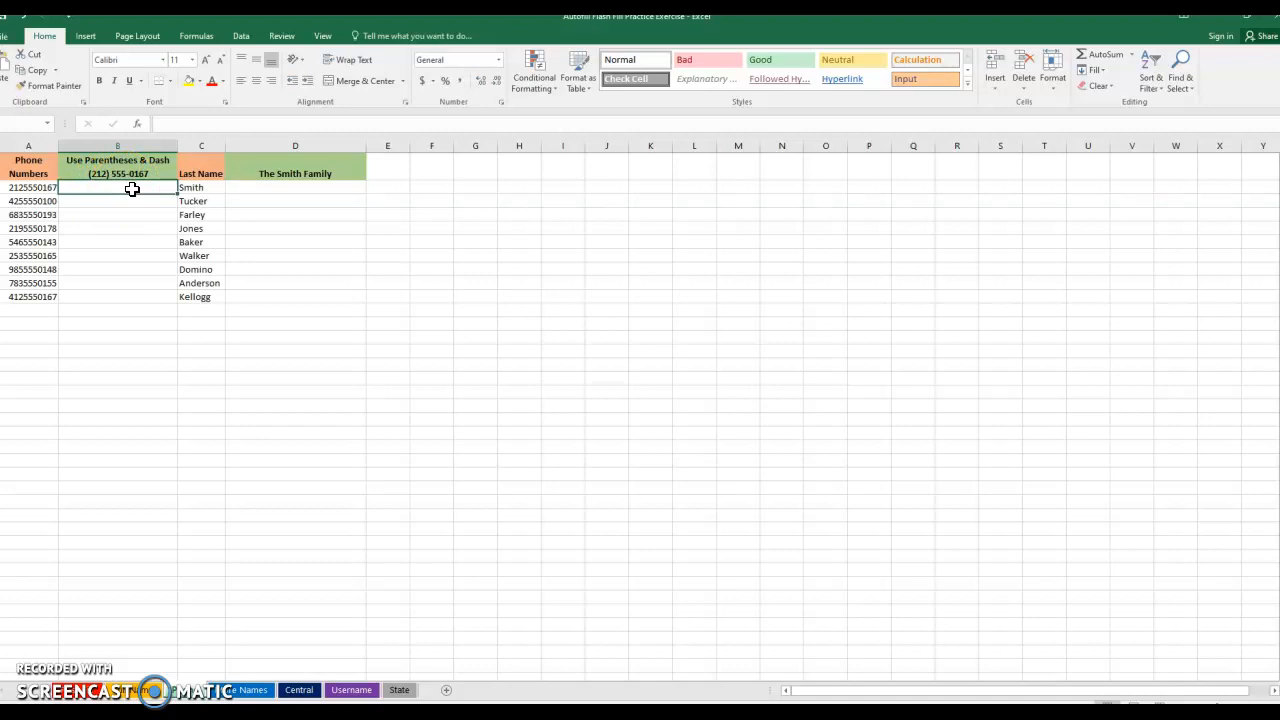
pyautogui.write('(212) 555-0167')
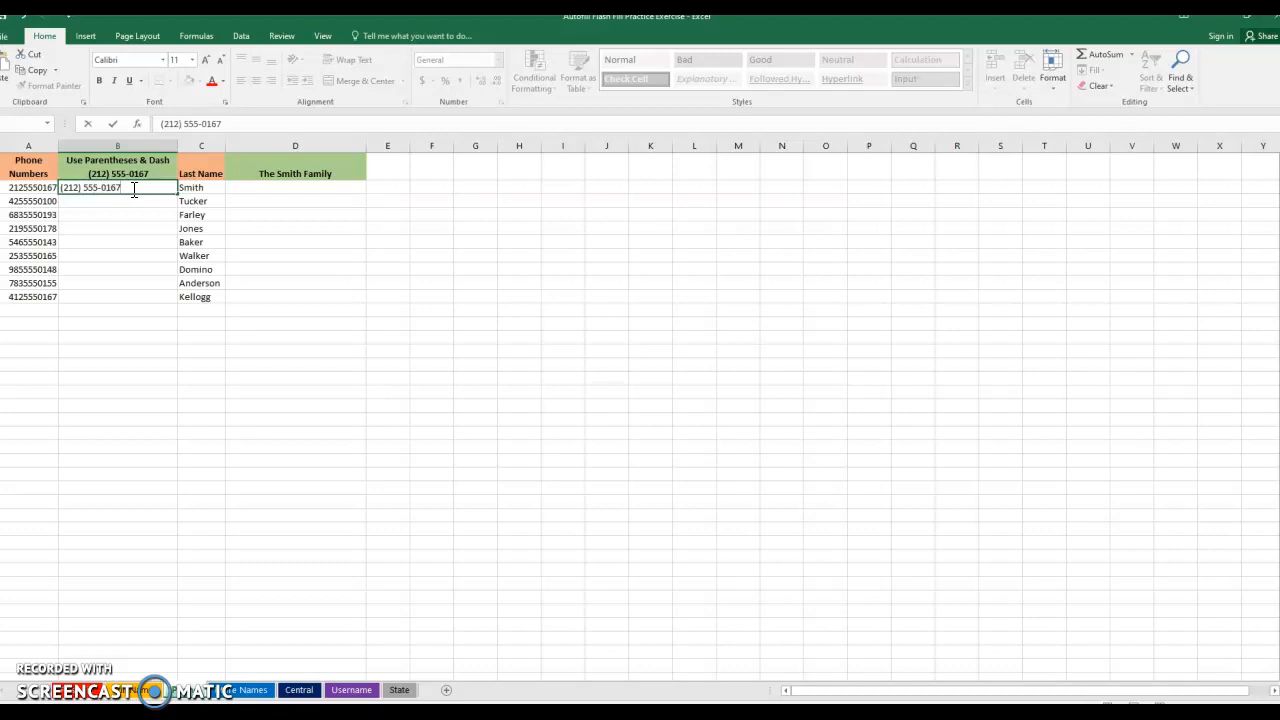
pyautogui.press('Return')
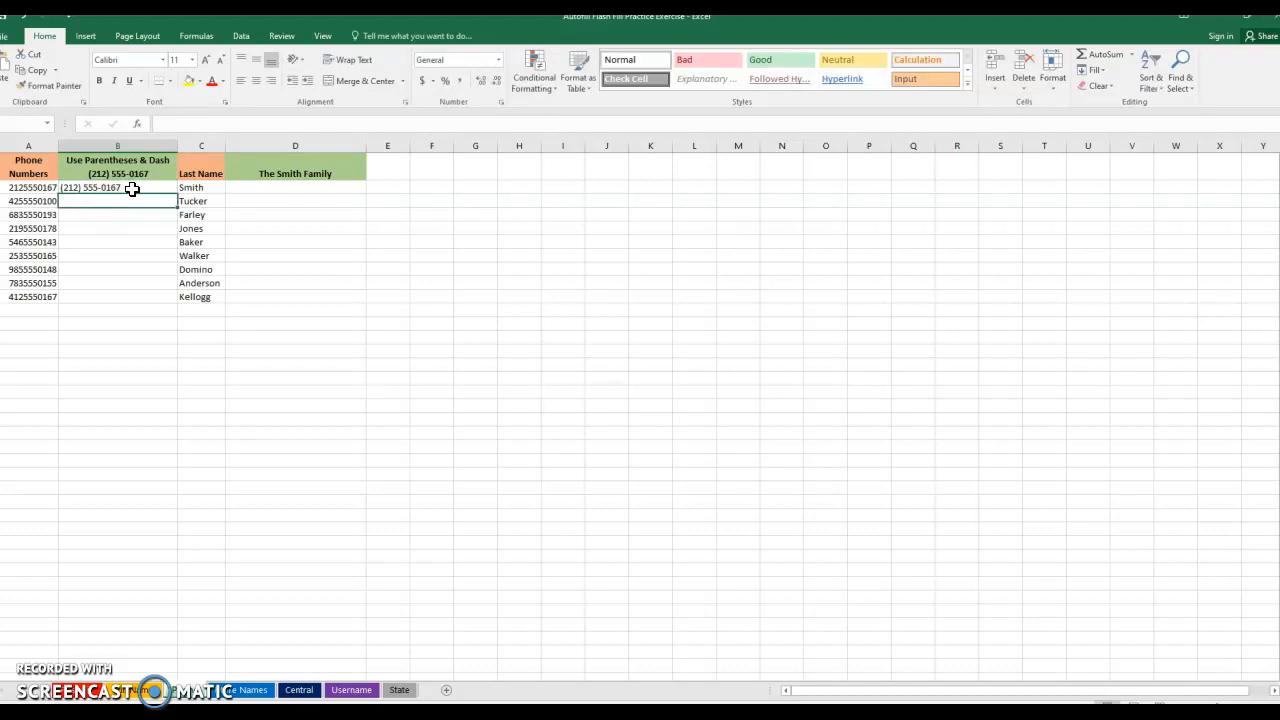
pyautogui.write('(425) 555-0100')
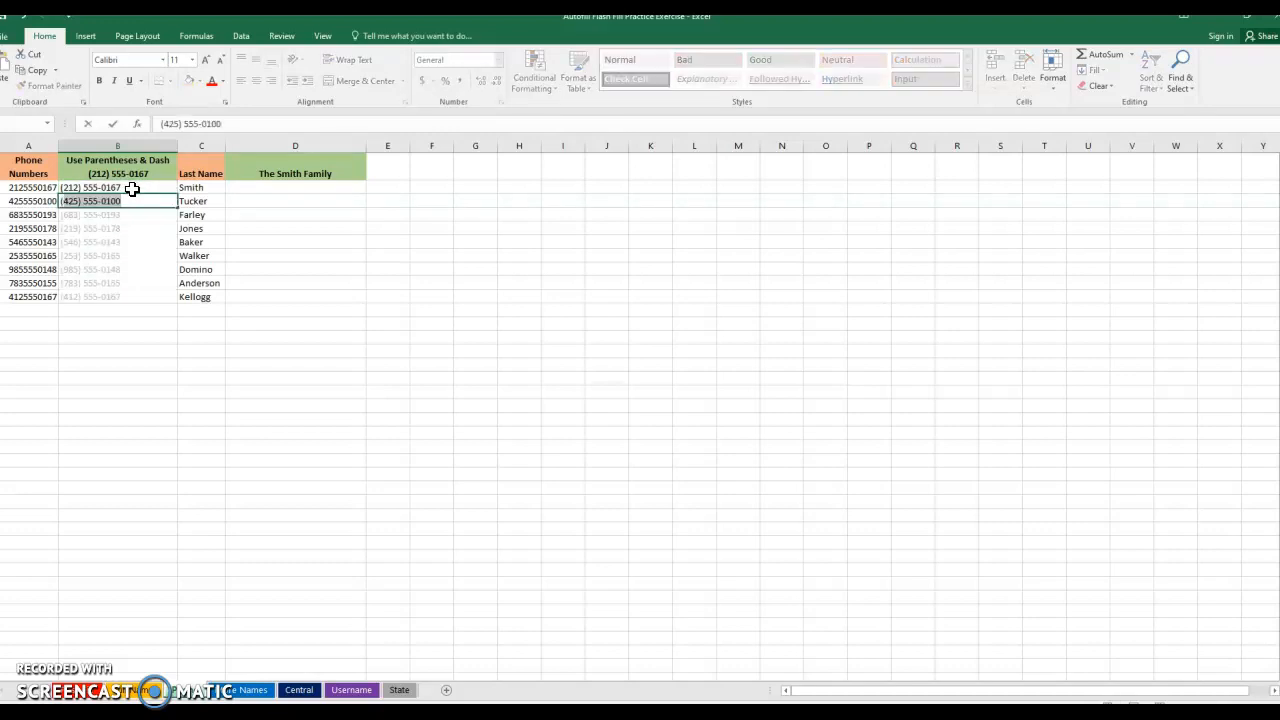
pyautogui.press('Return')
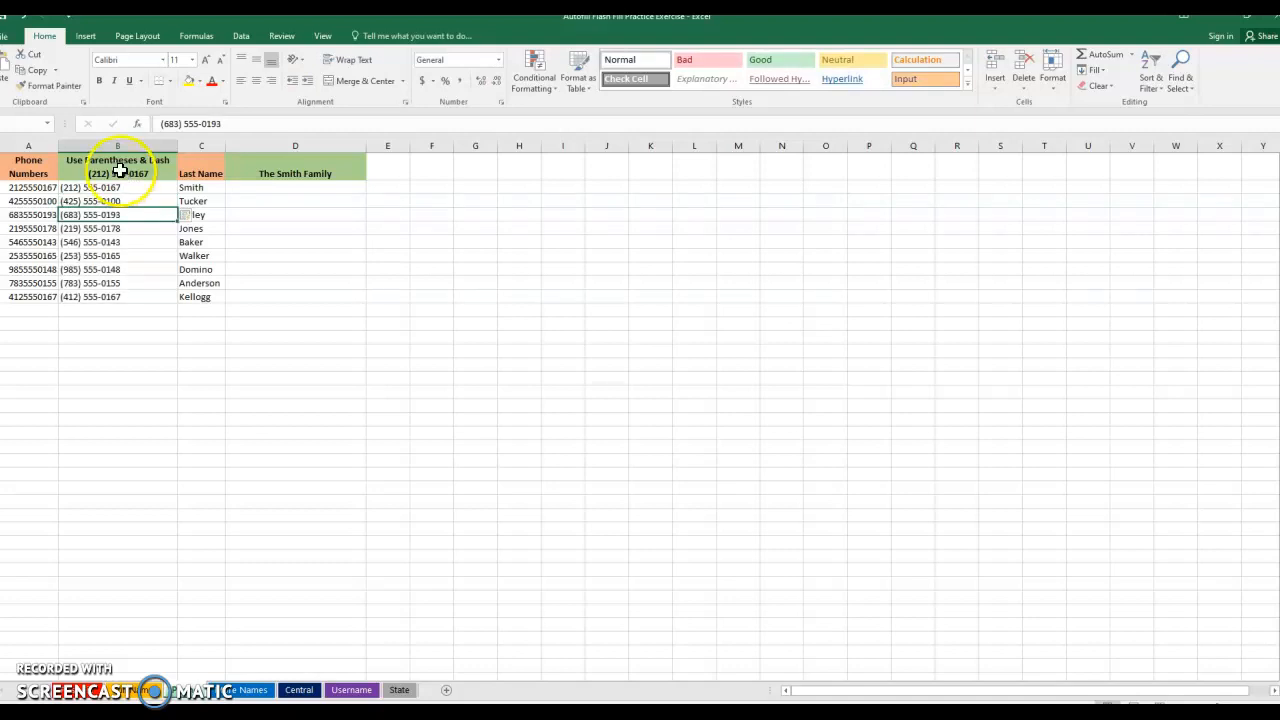
# - Fill column D with "The [last name] Family" for each row, entering the first, starting the second and accepting the Flash Fill suggestions
pyautogui.click(278, 189)
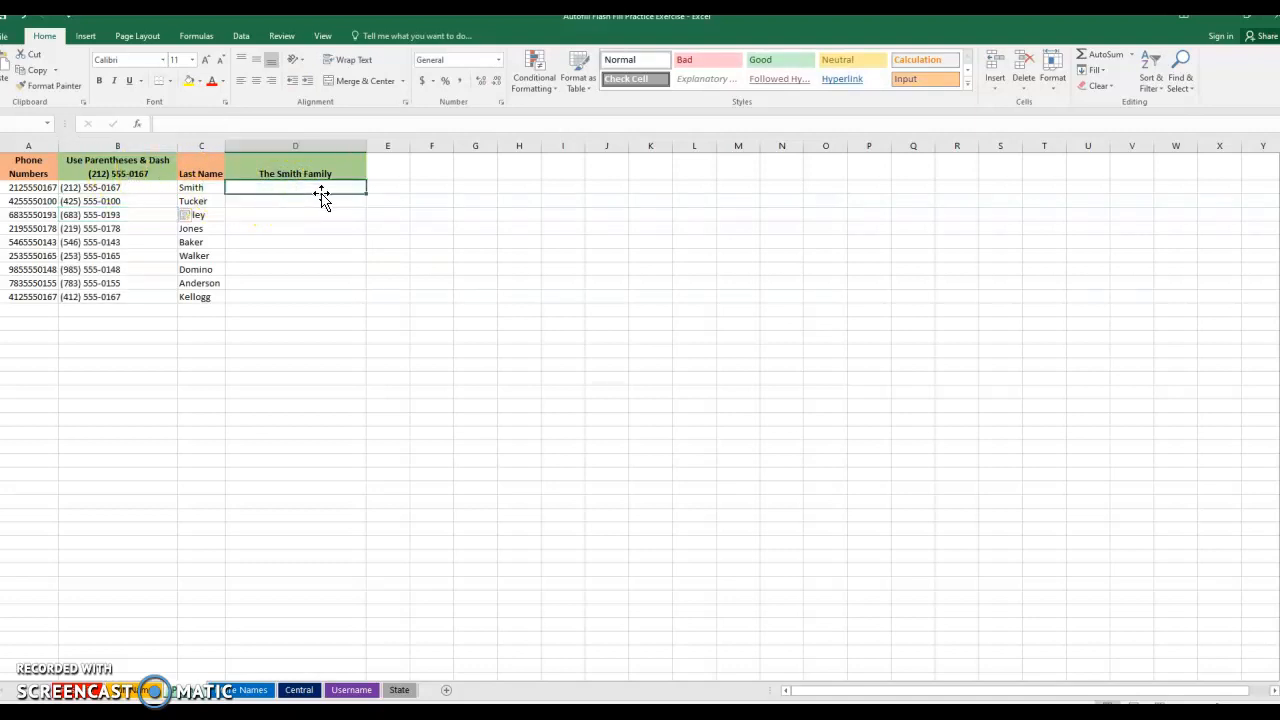
pyautogui.write('The Smith Family')
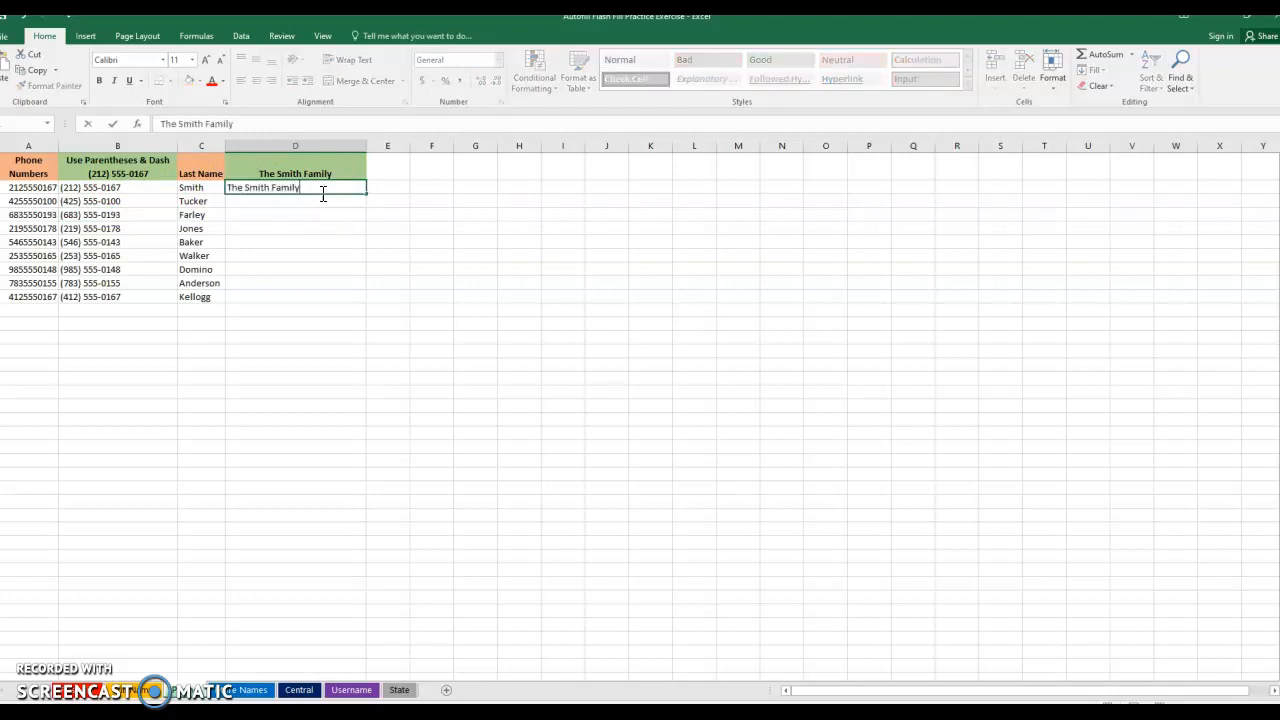
pyautogui.press('Return')
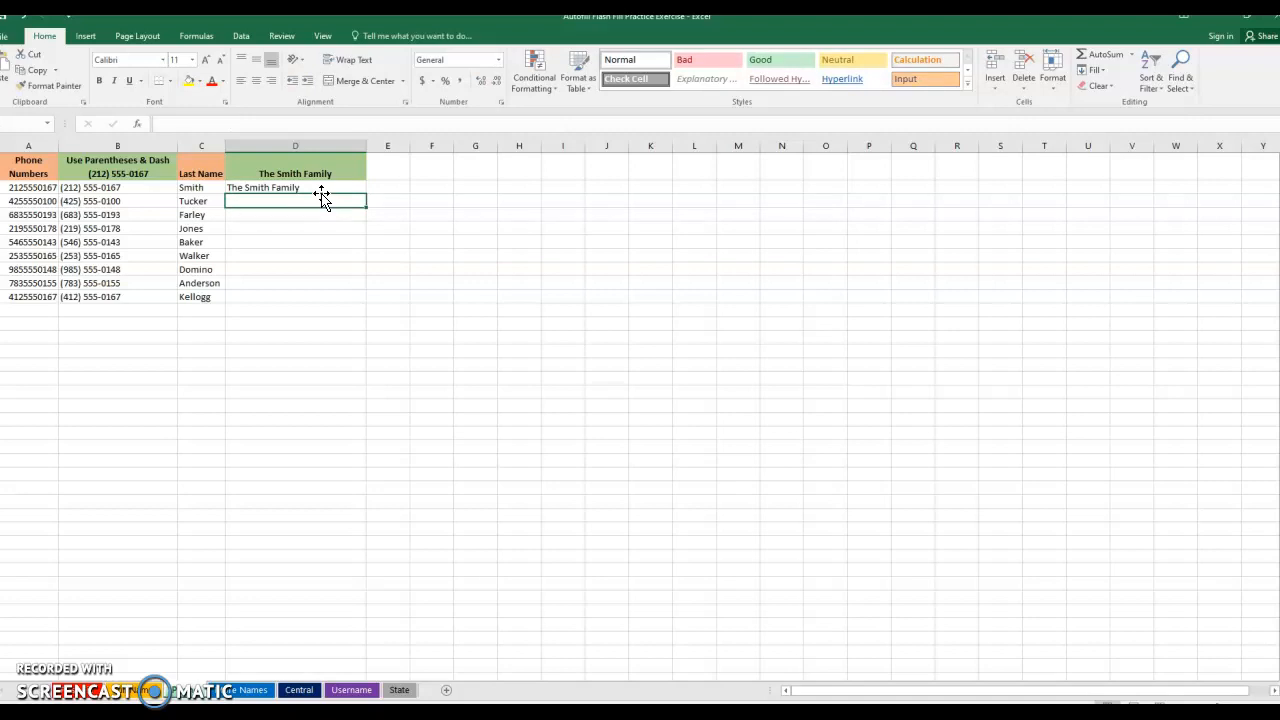
pyautogui.write('T')
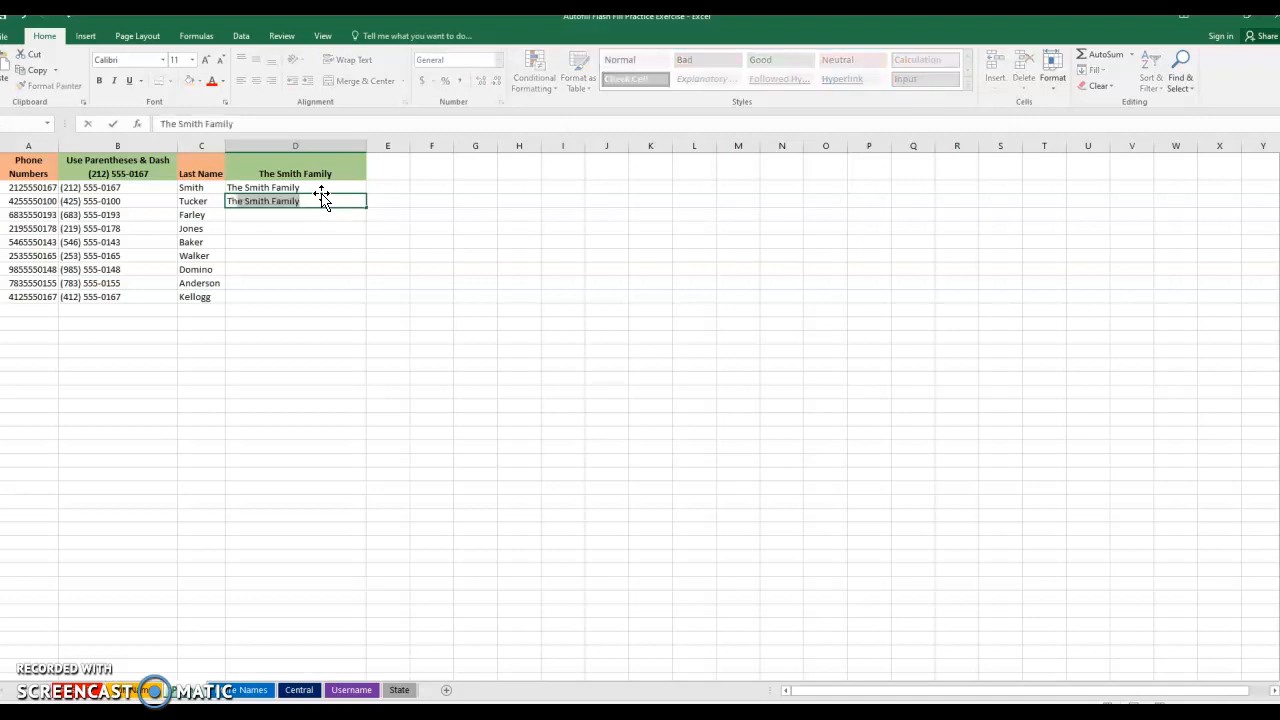
pyautogui.write('he Tucker')
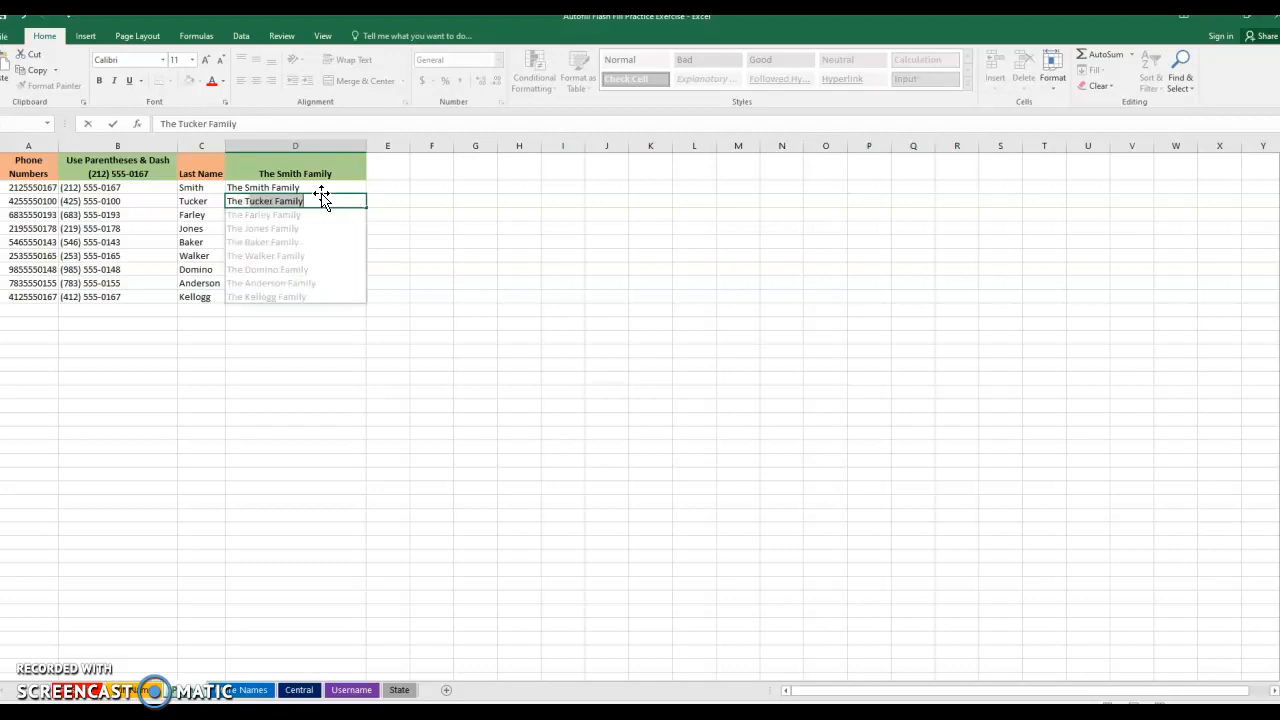
pyautogui.press('Return')
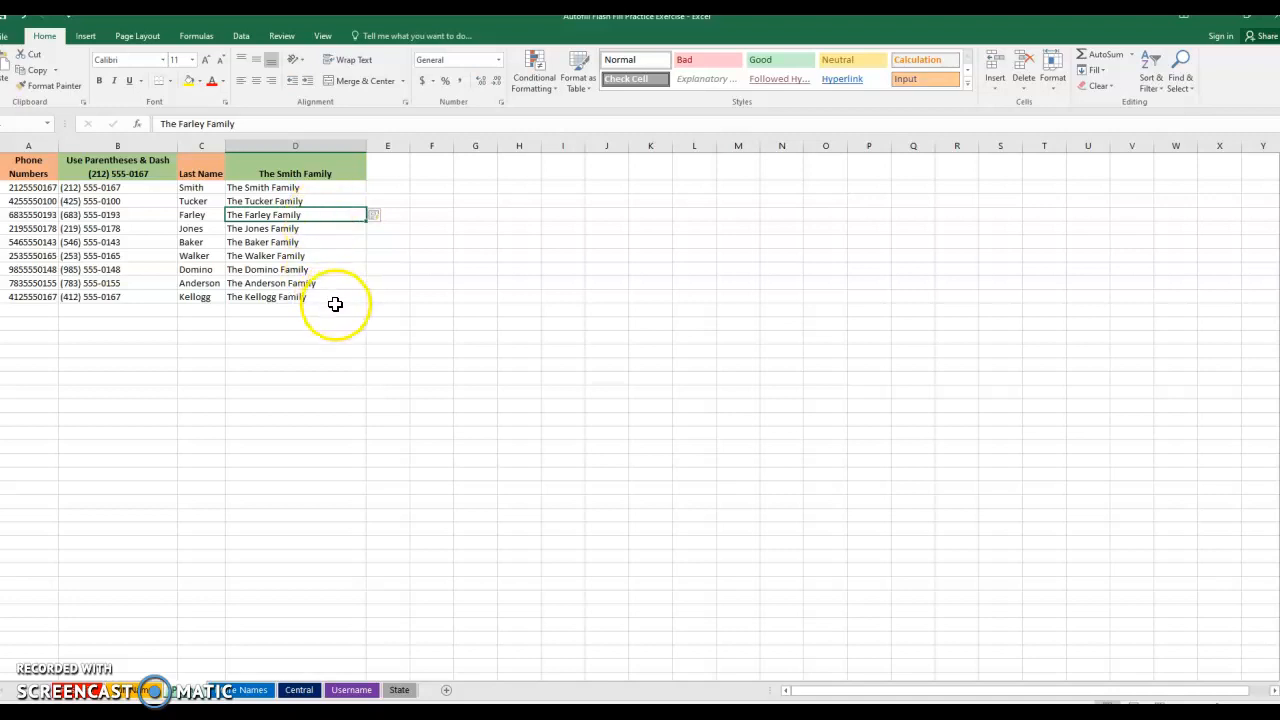
# - On the next names sheet, enter the first person's first and last name in column D, start the second and accept Flash Fill
pyautogui.click(240, 690)
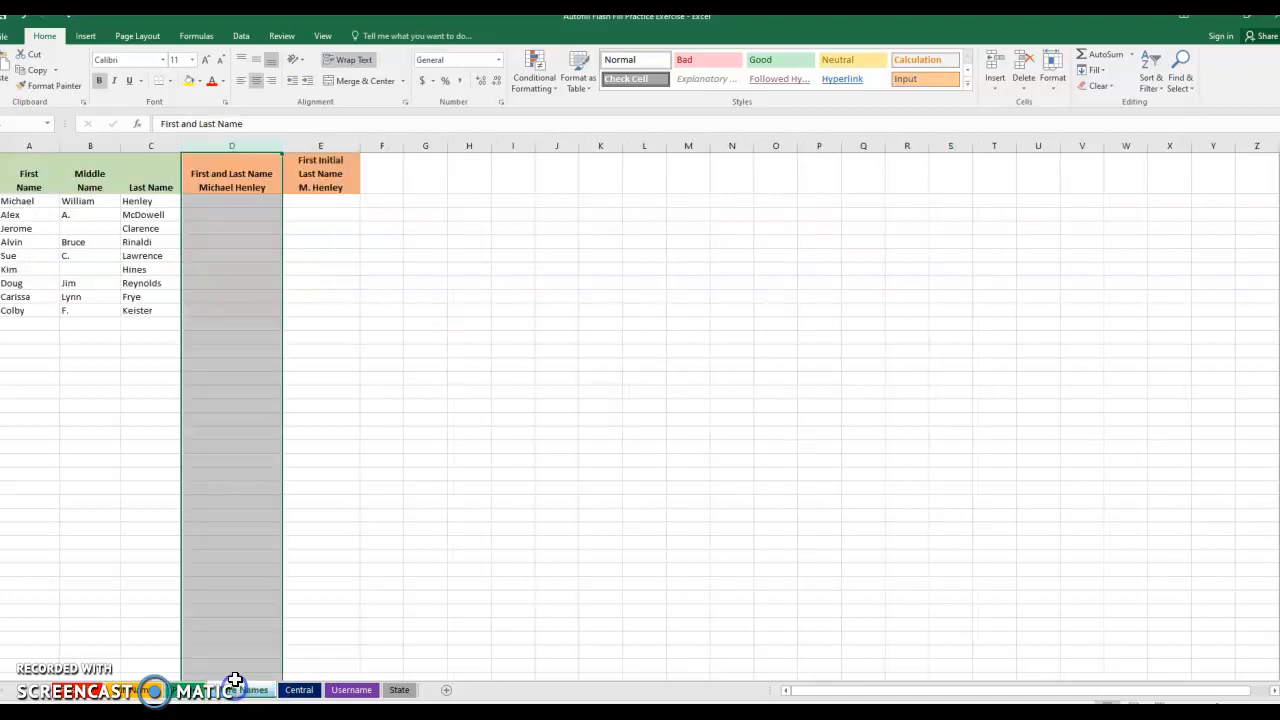
pyautogui.click(214, 201)
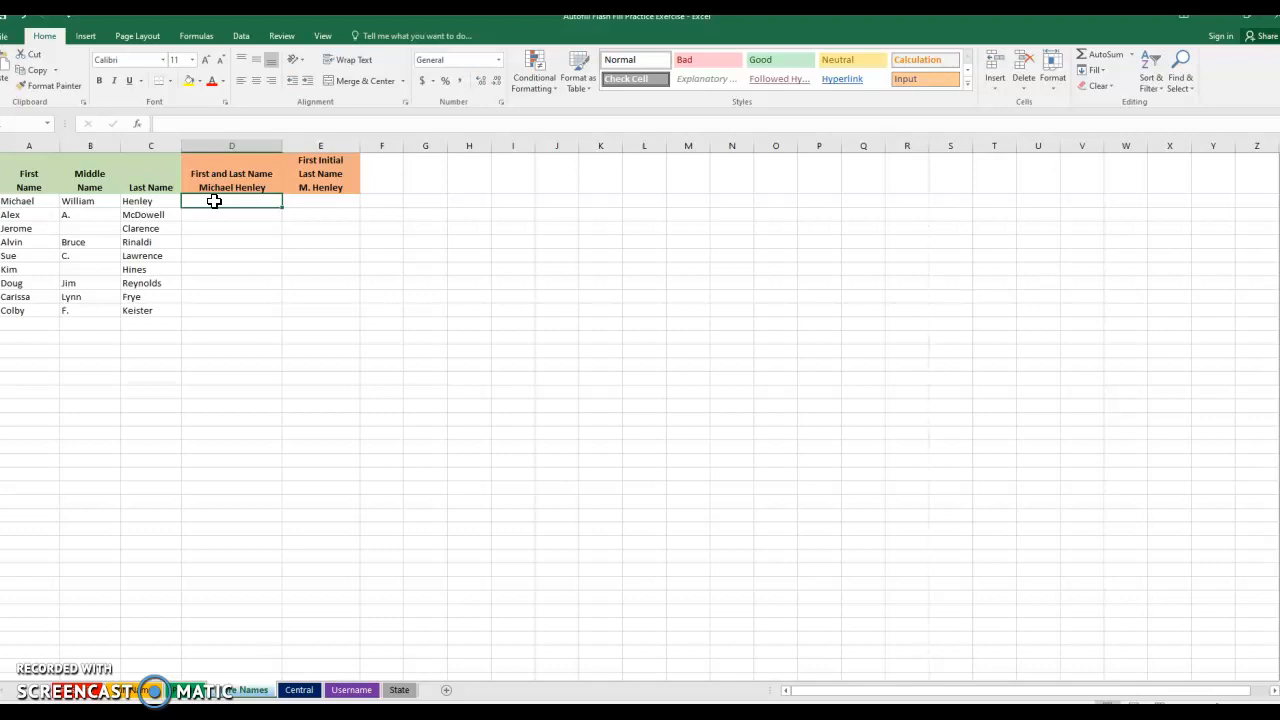
pyautogui.write('Michael Henley')
pyautogui.press('Return')
pyautogui.write('alex McDowell')
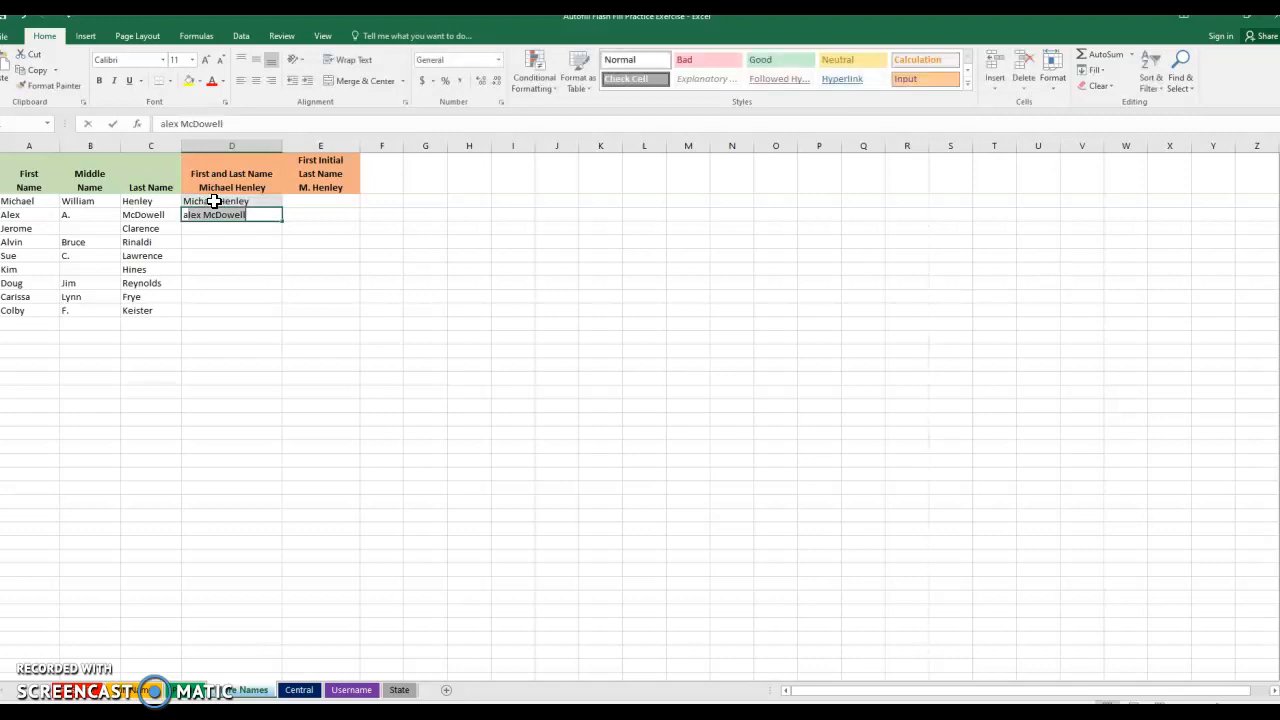
pyautogui.press('Return')
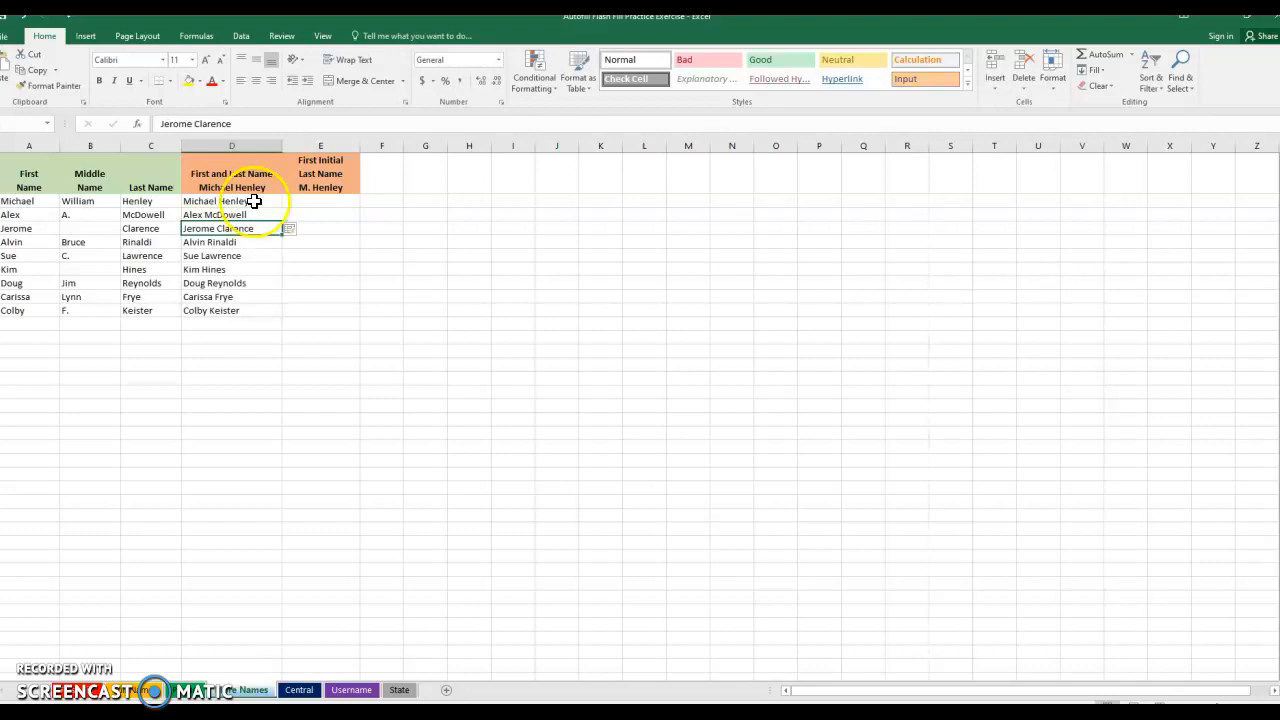
# - Fill the First Initial Last Name column with initial, period and last name, giving the first entry and accepting Flash Fill from the second
pyautogui.click(311, 200)
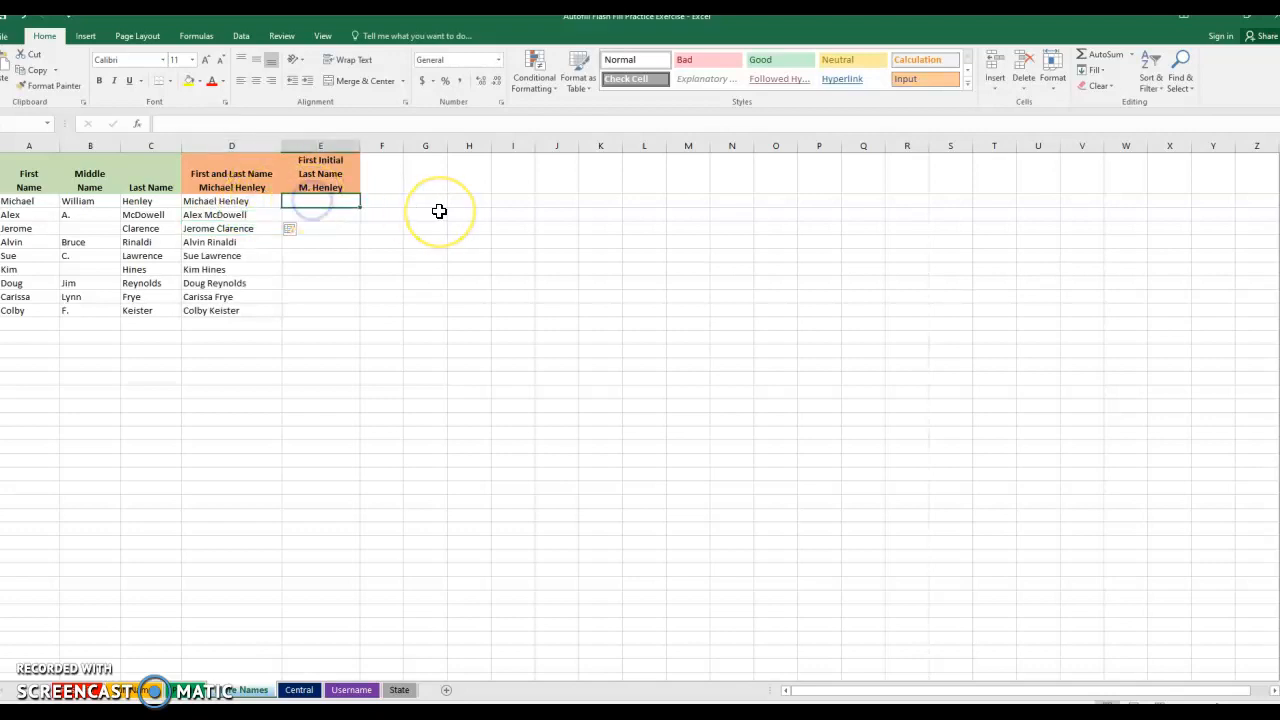
pyautogui.write('M. Henley')
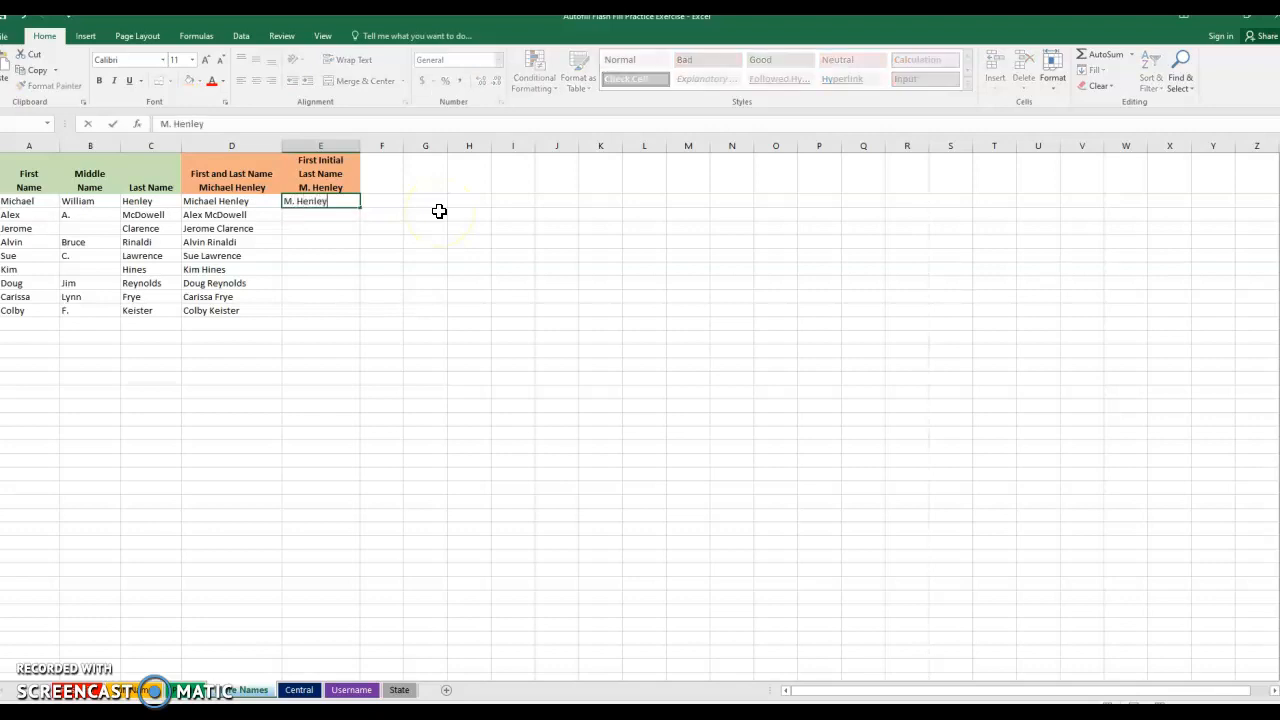
pyautogui.press('Return')
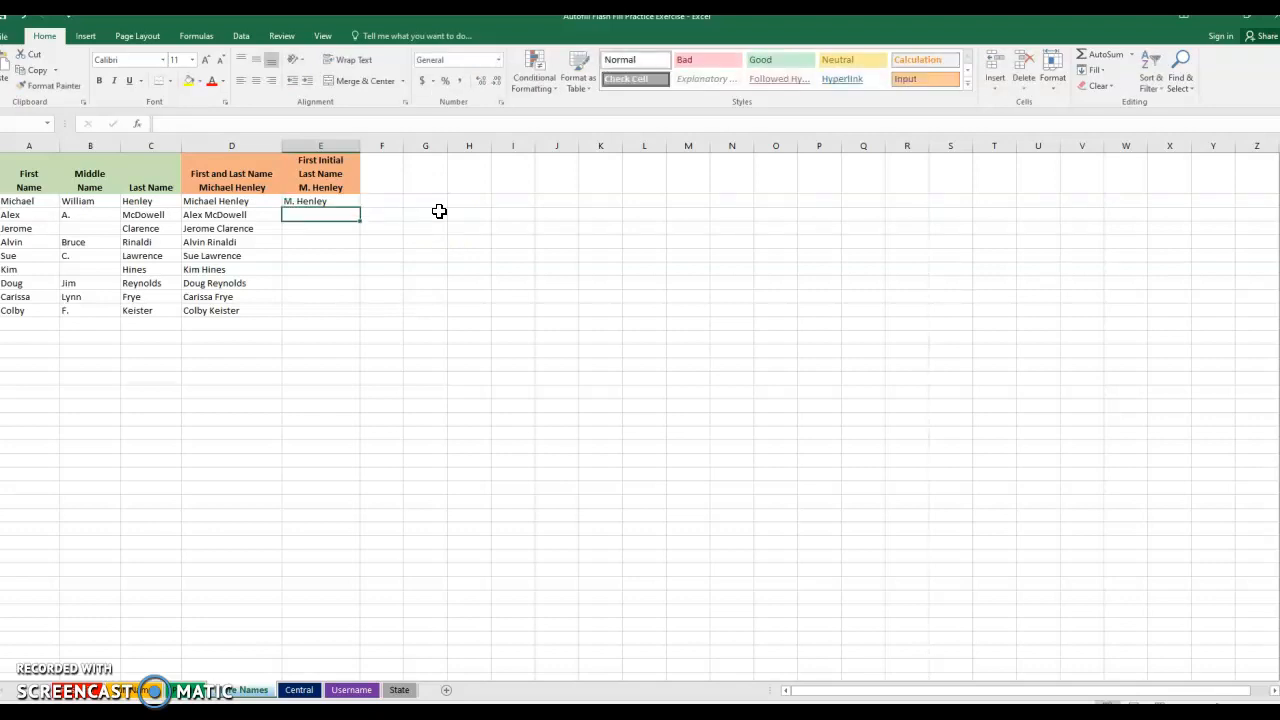
pyautogui.write('a. McDowell')
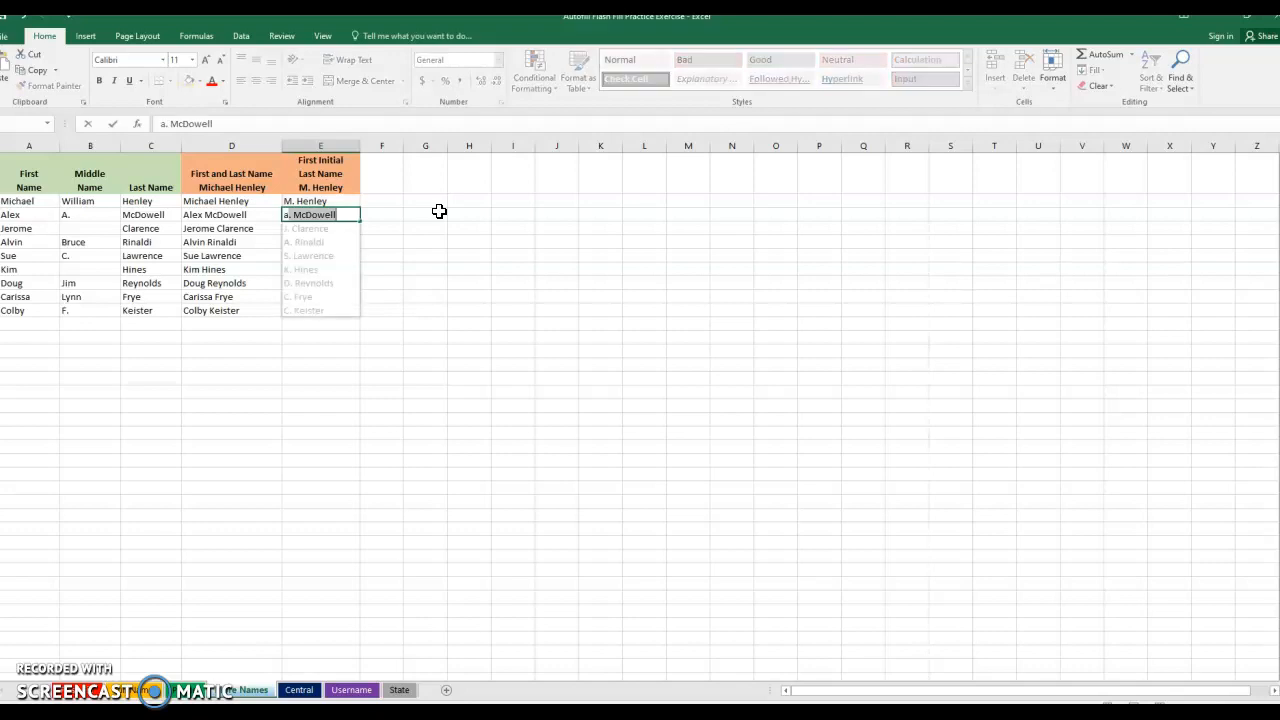
pyautogui.press('Return')
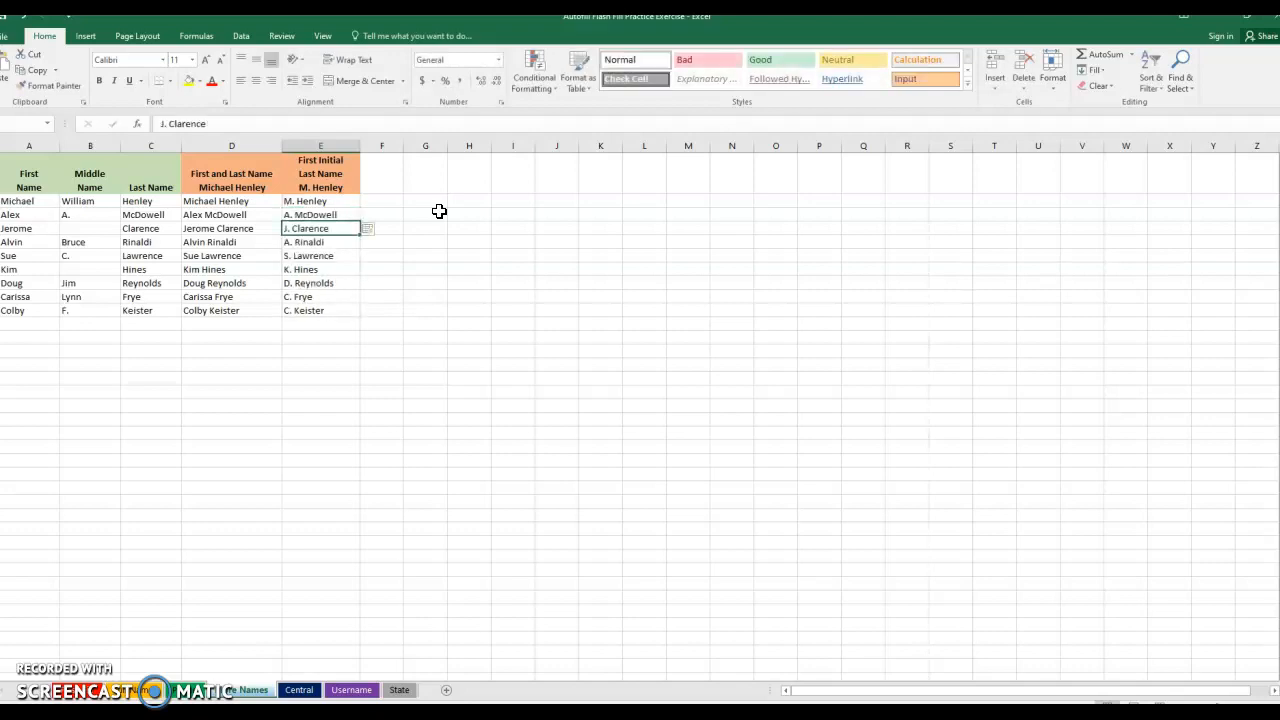
# - On the Central sheet, enter 4645 and 9234 in the Central # column and accept Flash Fill for the remaining ISBN rows
pyautogui.click(300, 690)
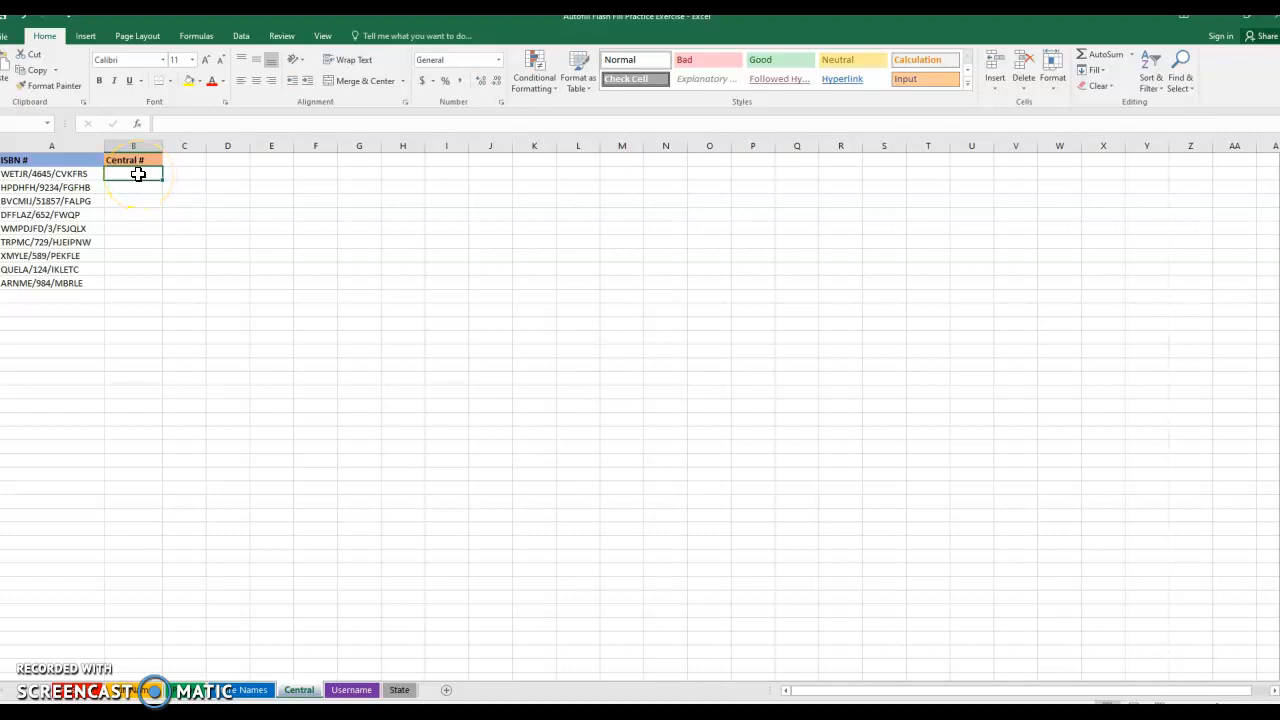
pyautogui.write('4645')
pyautogui.press('Return')
pyautogui.write('9234')
pyautogui.press('Return')
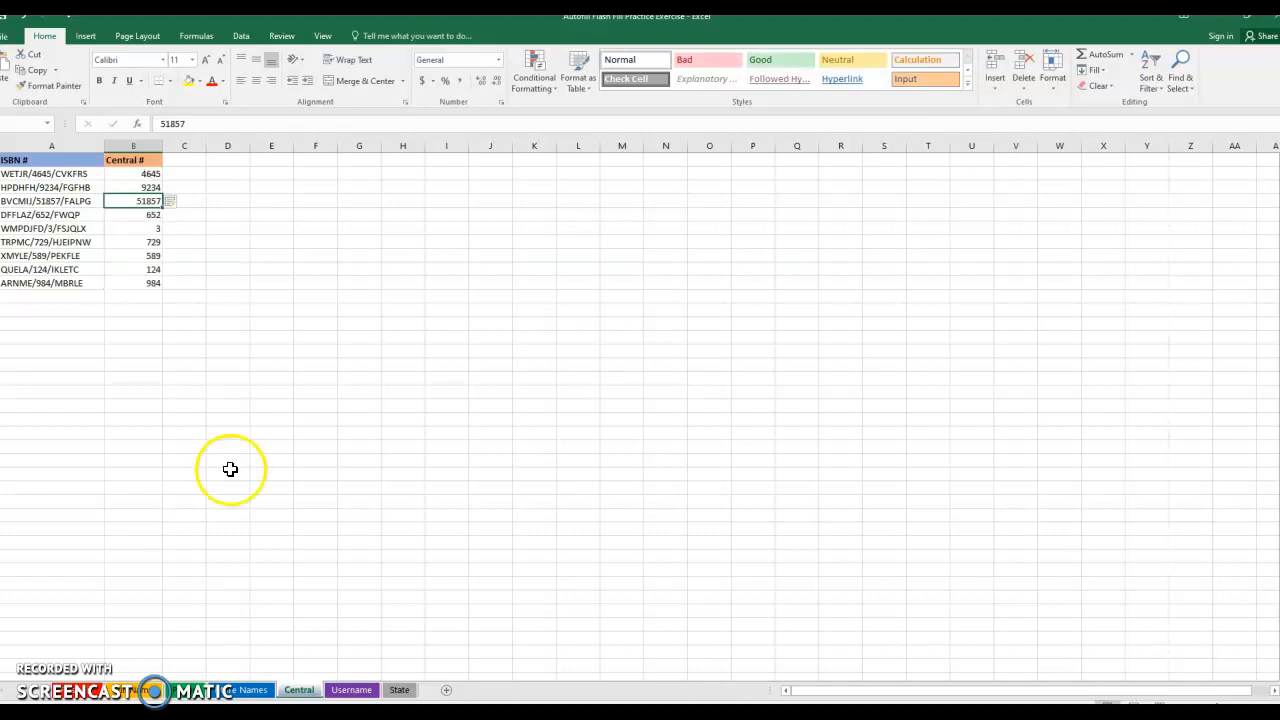
# - On the Username sheet, enter the part before the @ of the first e-mail, start the second and accept Flash Fill
pyautogui.click(351, 690)
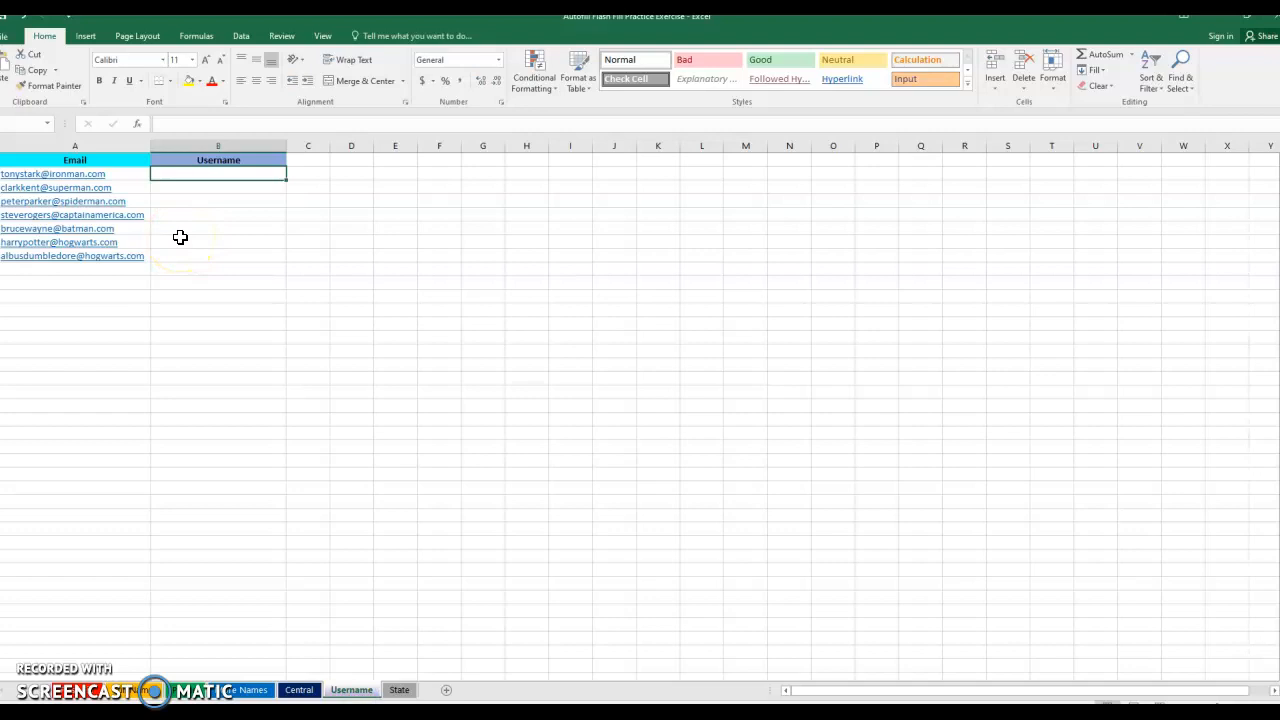
pyautogui.write('tonystark')
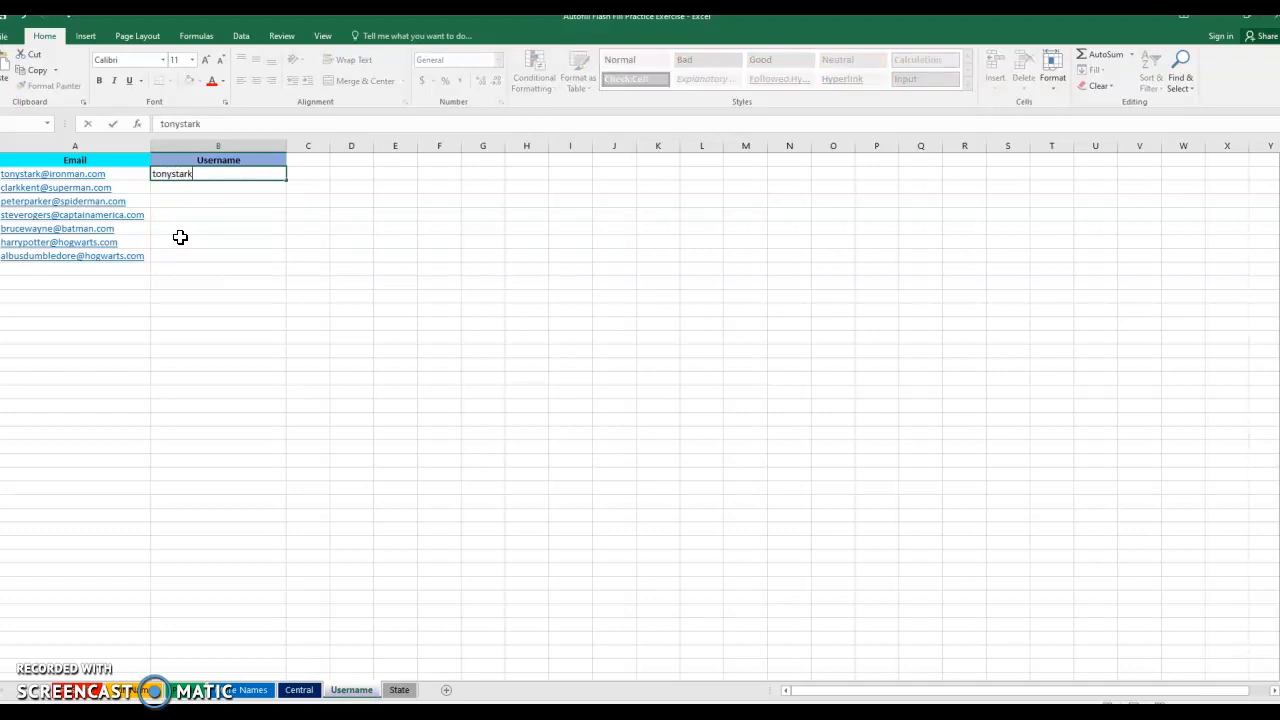
pyautogui.press('Return')
pyautogui.write('clarkkent')
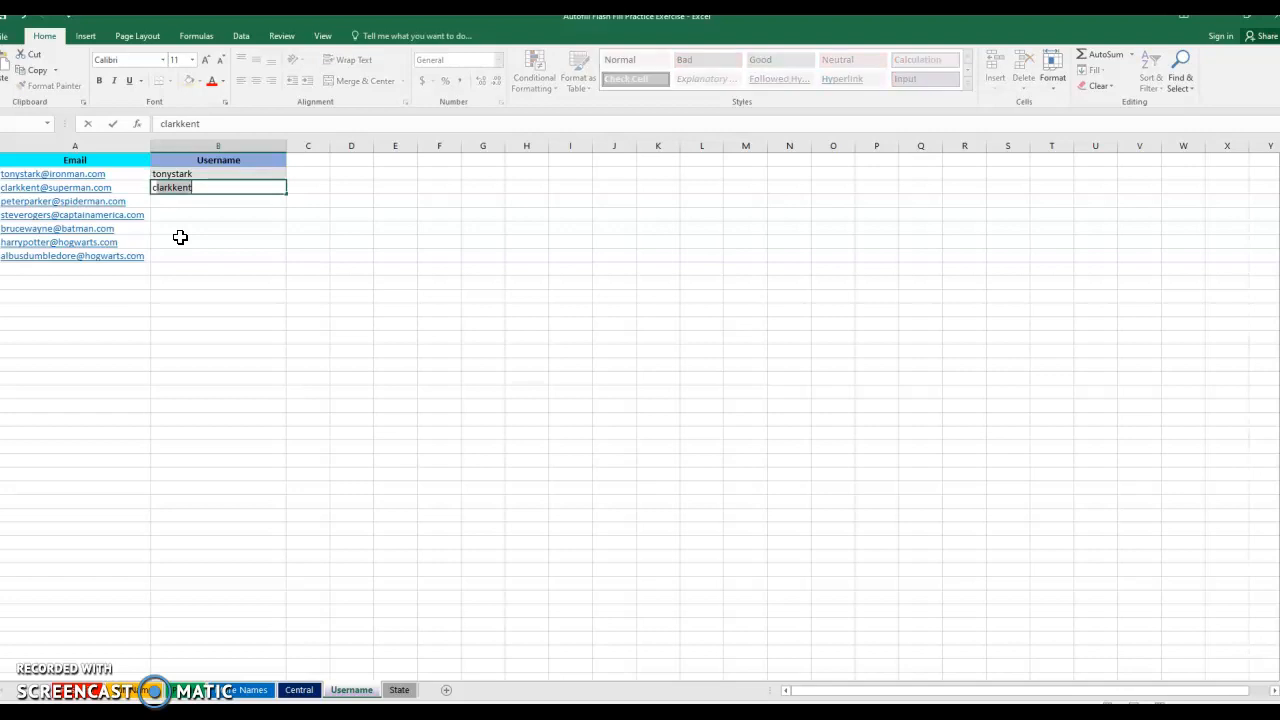
pyautogui.press('Return')
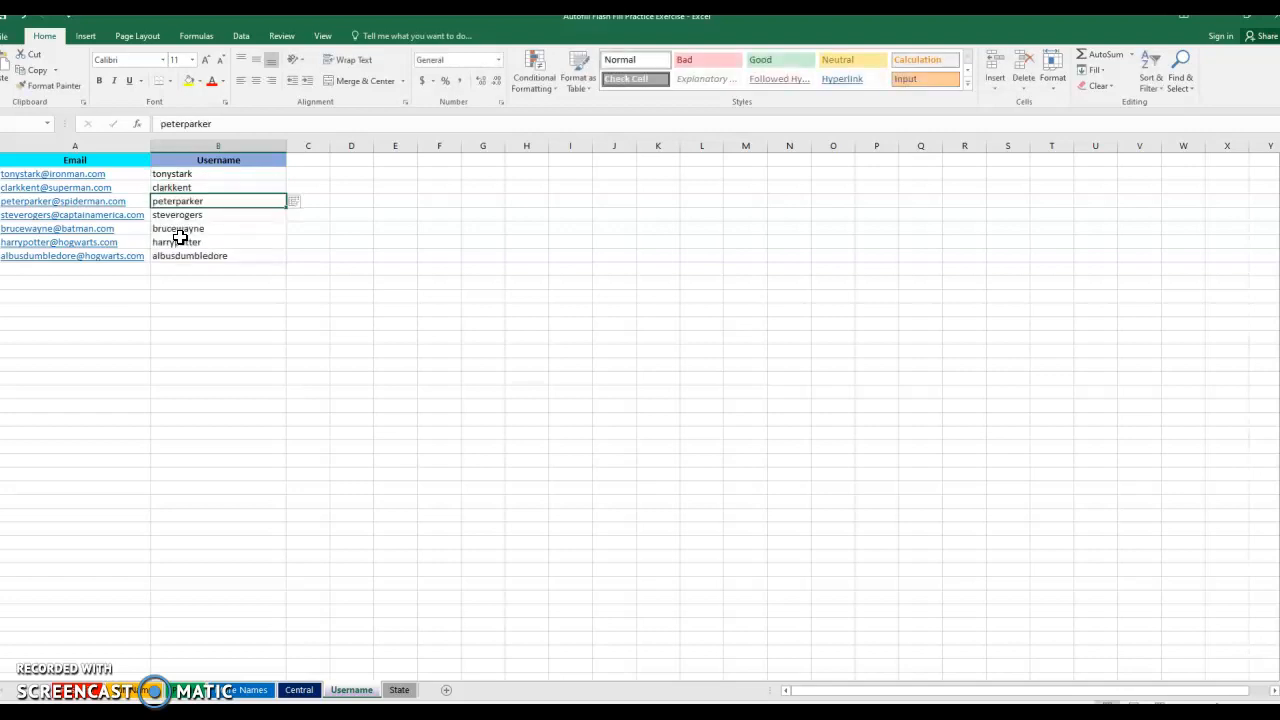
# - On the State sheet, enter MI and KS in the State column and accept Flash Fill for the remaining addresses
pyautogui.click(399, 690)
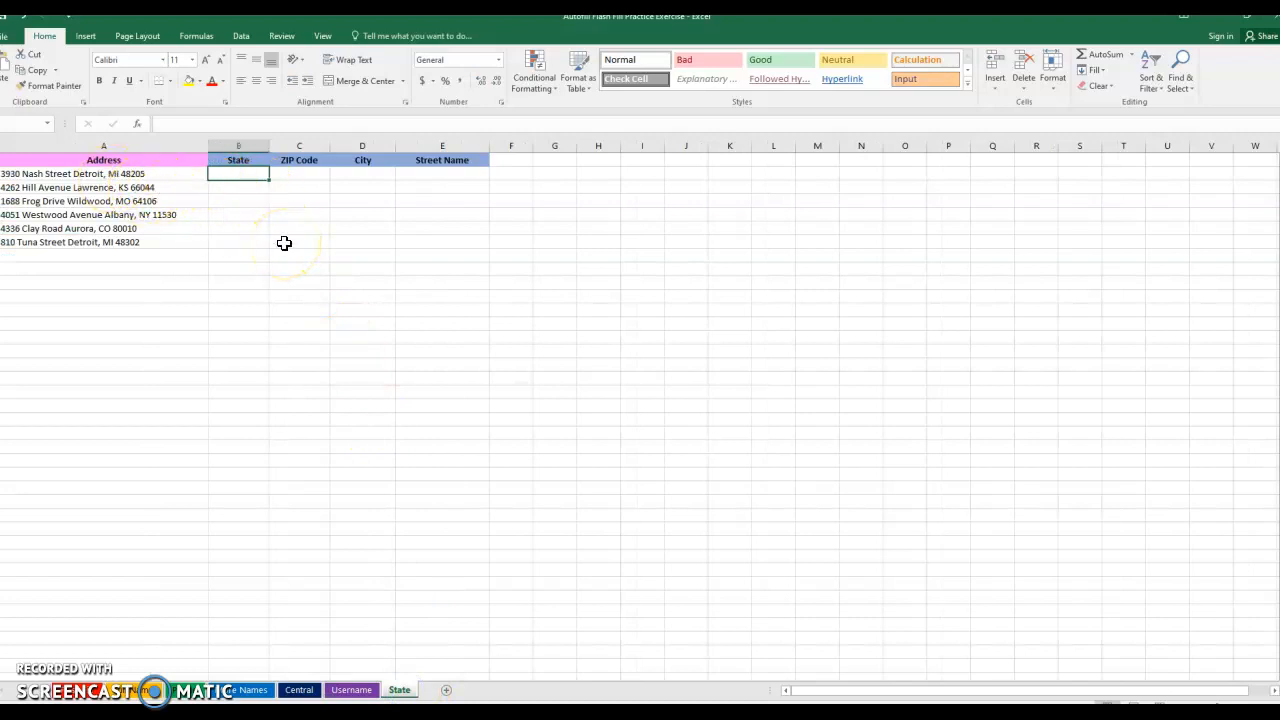
pyautogui.write('MI')
pyautogui.press('Return')
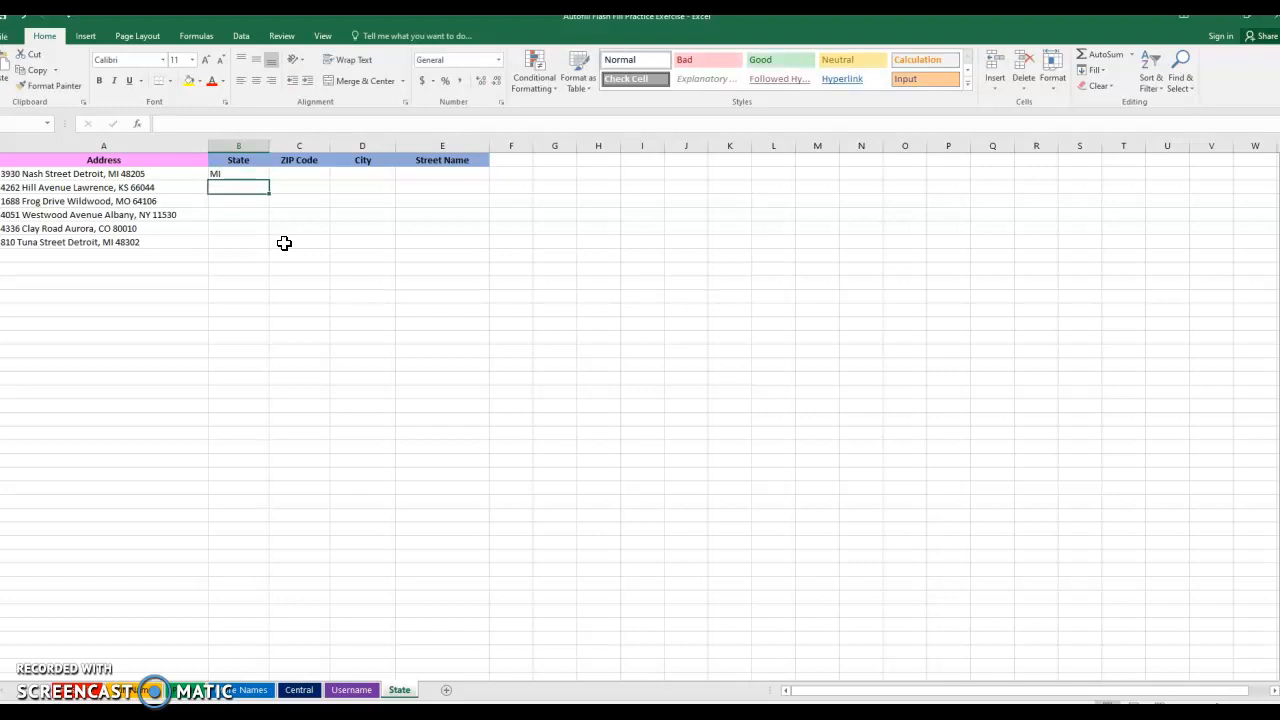
pyautogui.write('KS')
pyautogui.press('Return')
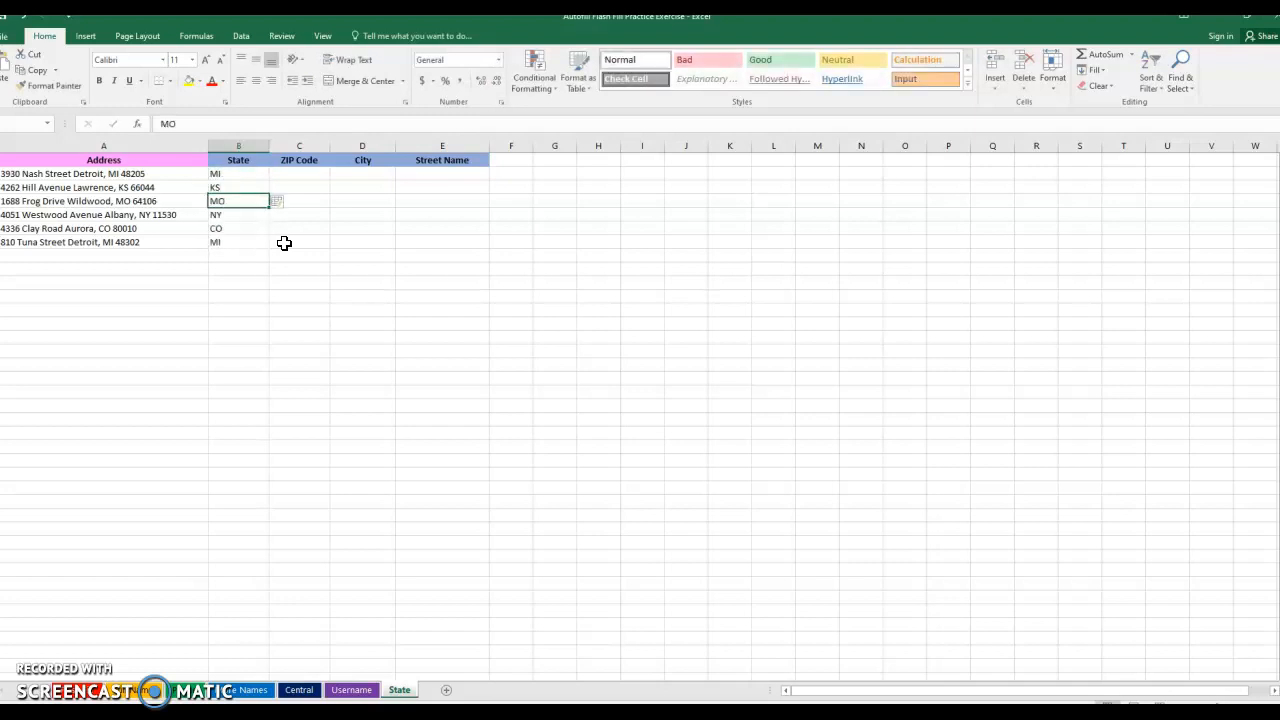
# - Enter the first two addresses' ZIP codes in the ZIP Code column and accept Flash Fill for the remaining rows
pyautogui.click(300, 173)
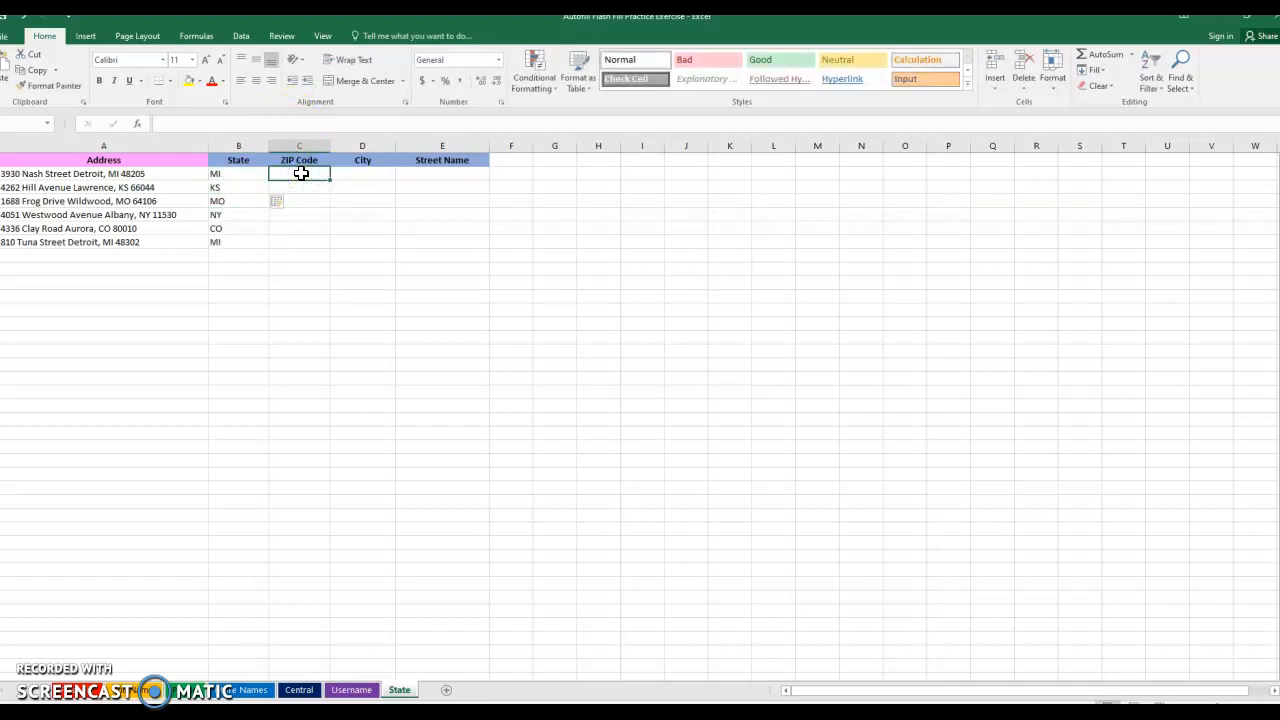
pyautogui.write('48205')
pyautogui.press('Return')
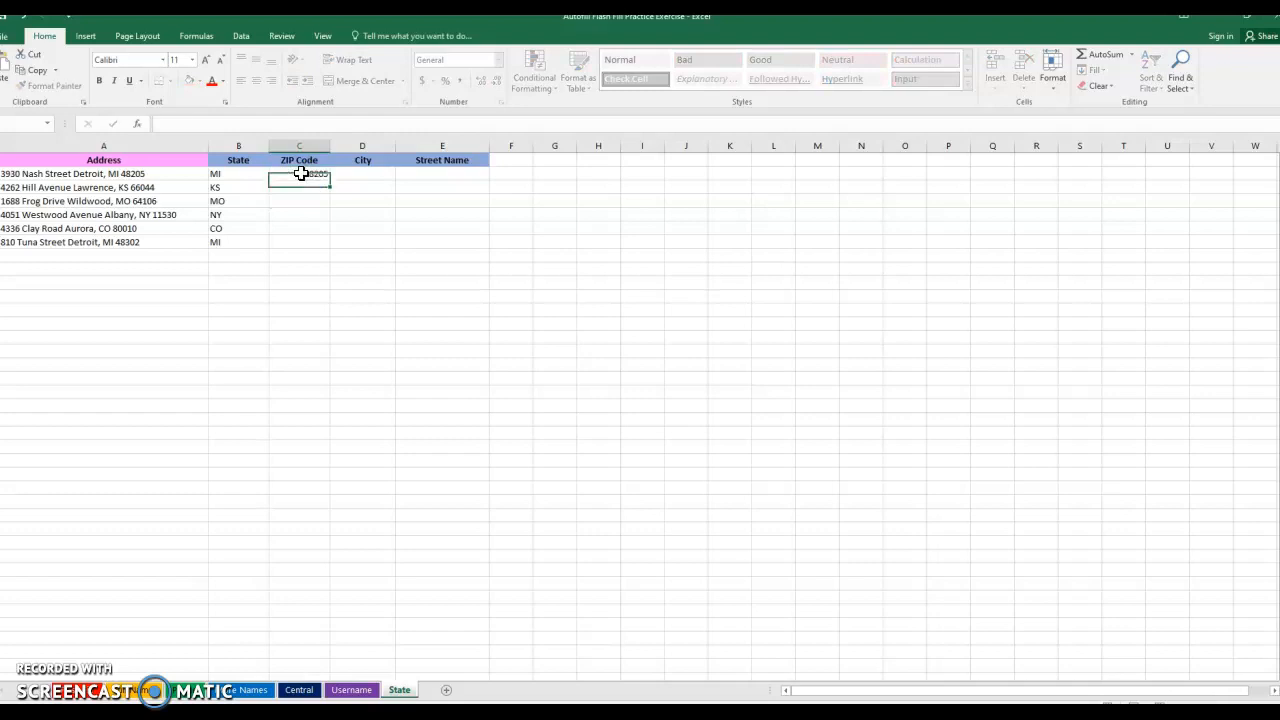
pyautogui.write('66044')
pyautogui.press('Return')
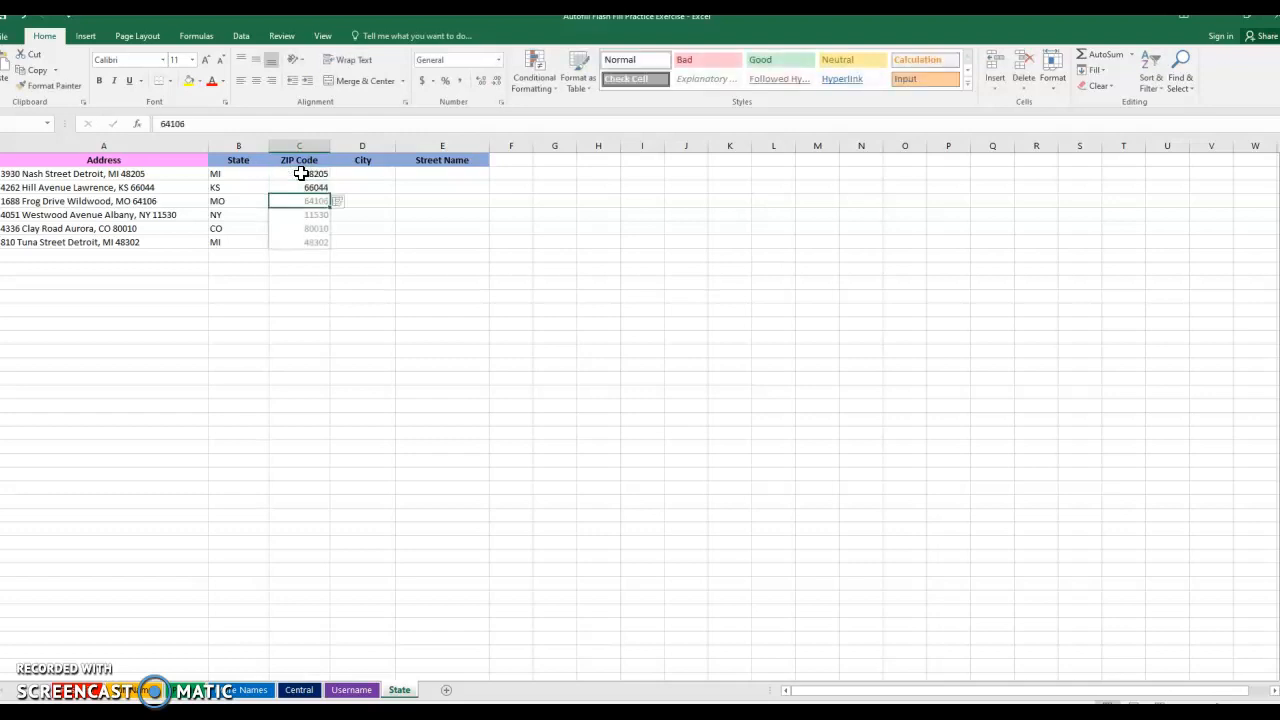
# - Enter Detroit and Lawrence in the City column and accept Flash Fill for the remaining addresses
pyautogui.click(351, 174)
pyautogui.write('De')
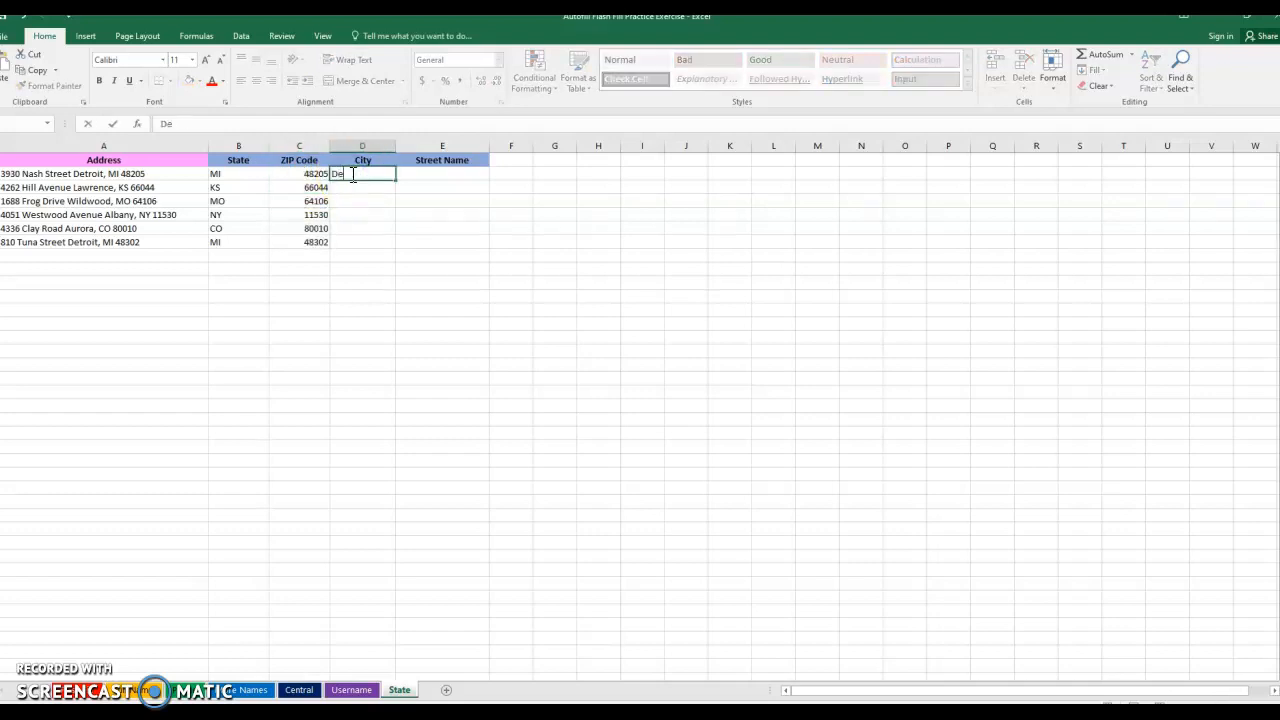
pyautogui.write('troit')
pyautogui.press('Return')
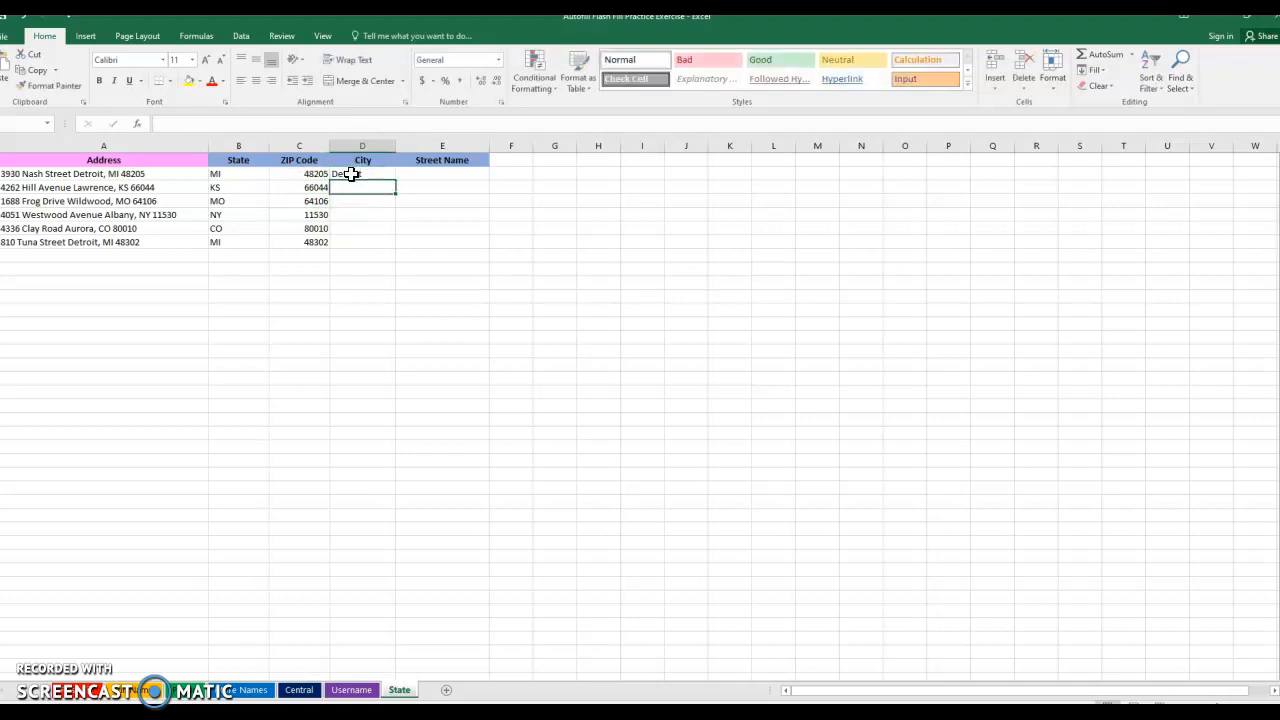
pyautogui.write('lawrence')
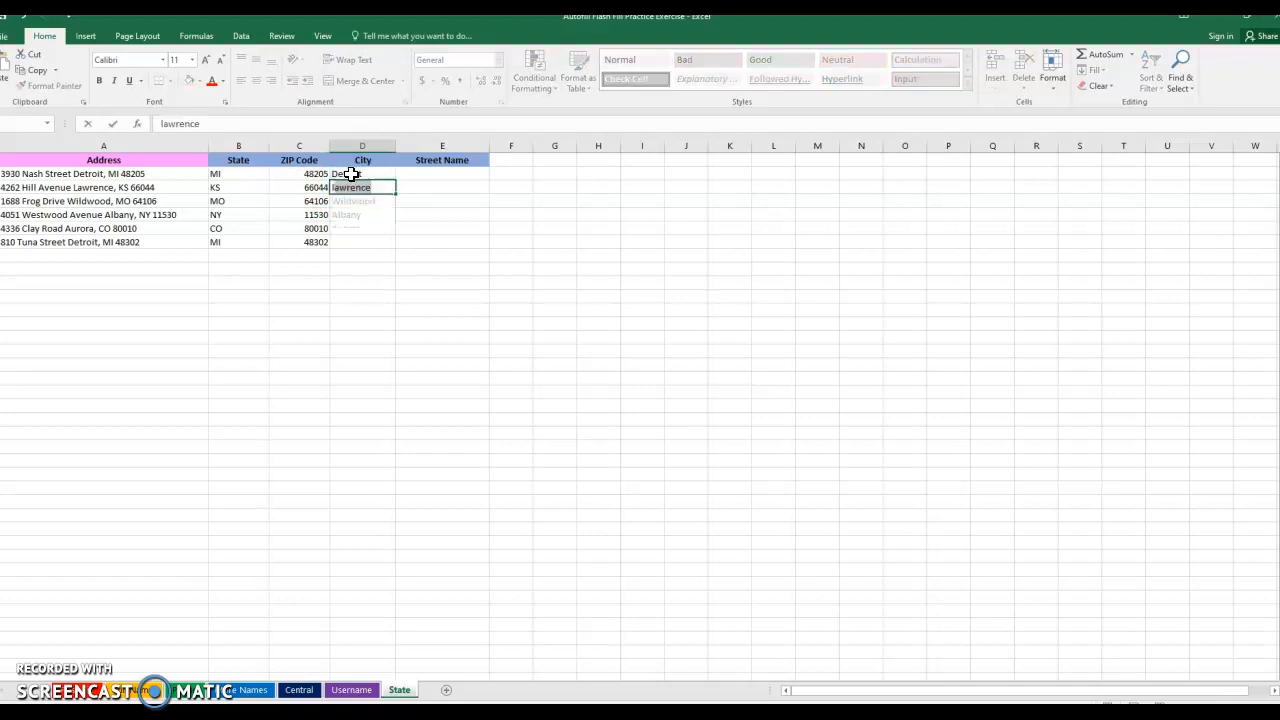
pyautogui.press('Return')
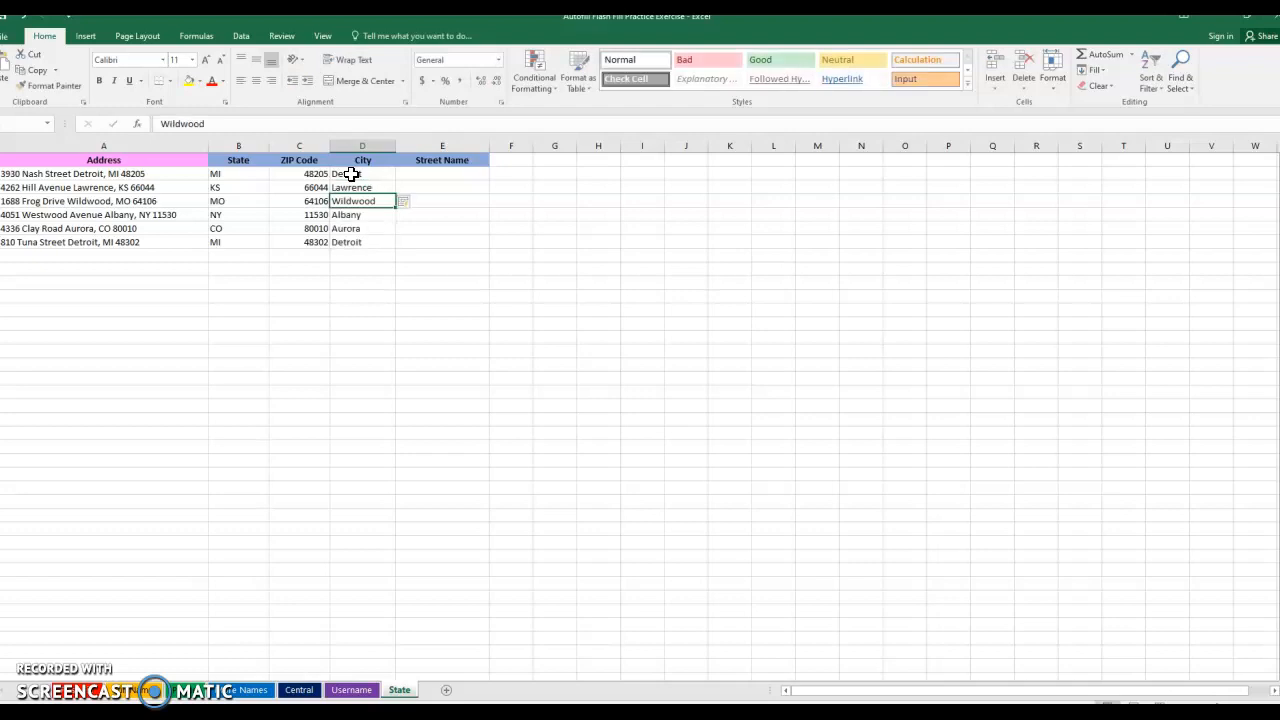
# - Enter Nash Street and Hill Avenue in the Street Name column and accept Flash Fill for the remaining addresses
pyautogui.click(410, 174)
pyautogui.write('N')
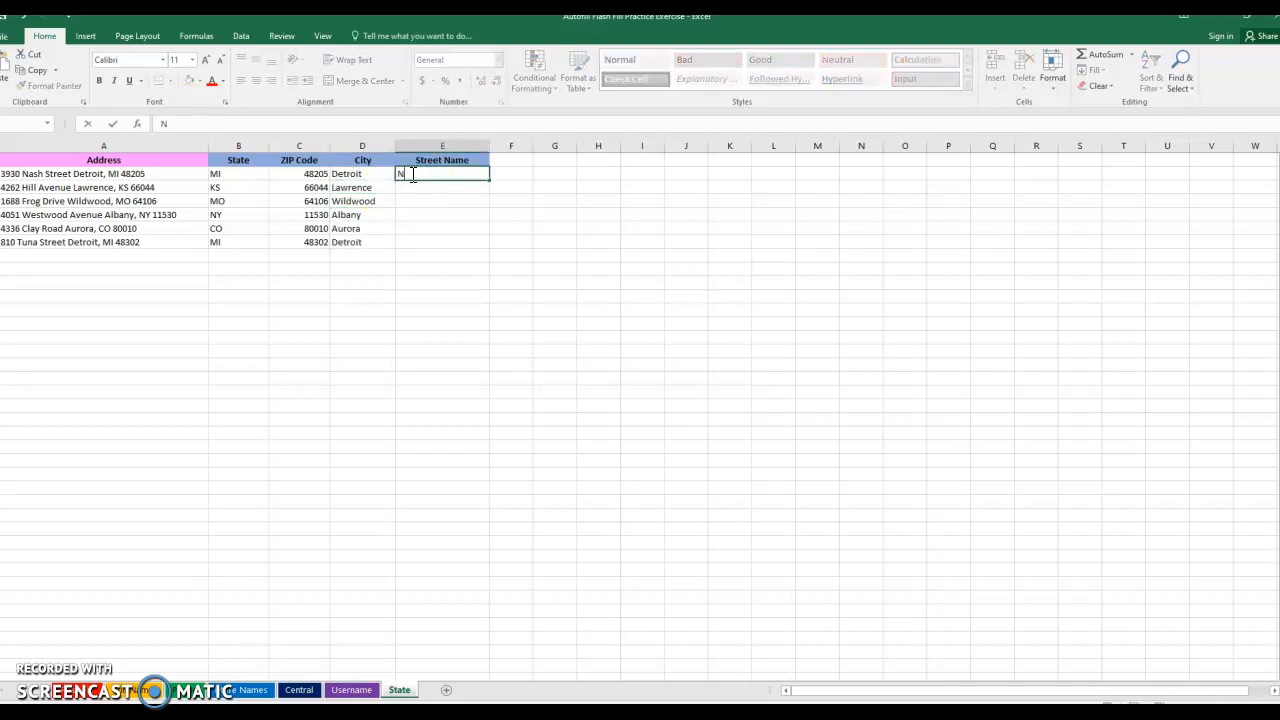
pyautogui.write('ash Street')
pyautogui.press('Return')
pyautogui.click(449, 174)
pyautogui.click(262, 126)
pyautogui.press('Return')
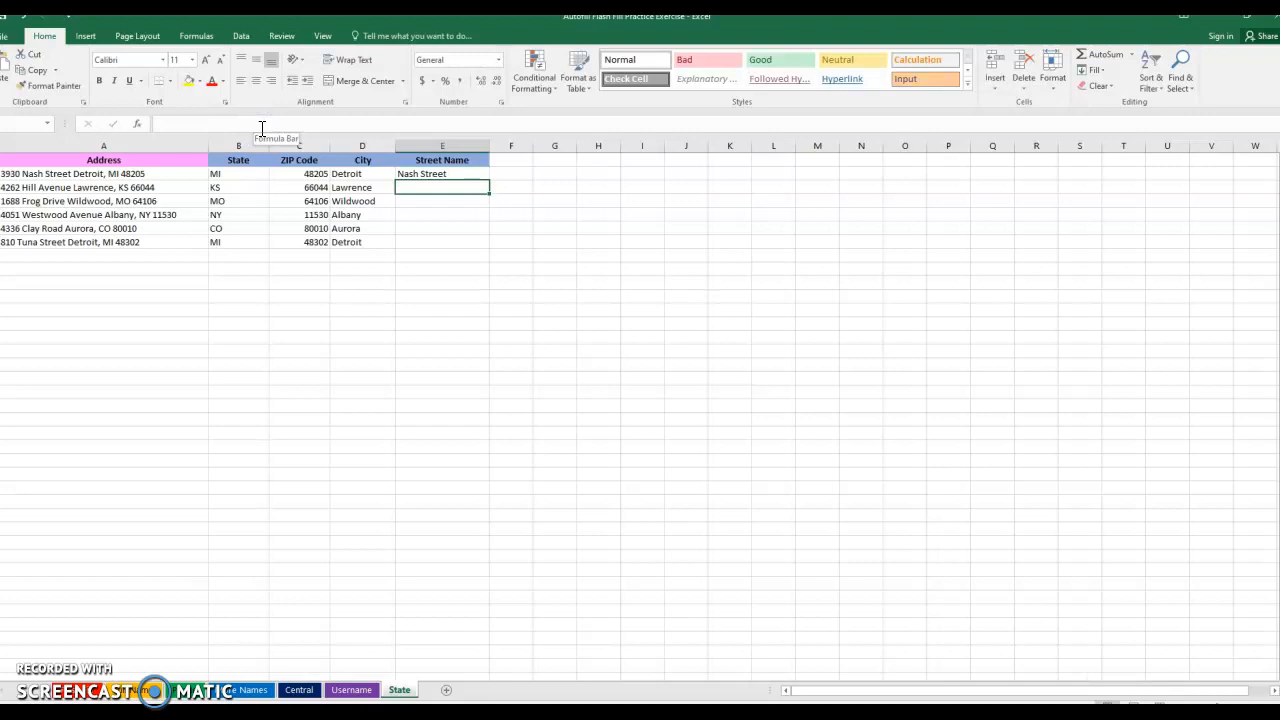
pyautogui.write('Hill Avenue')
pyautogui.press('Return')
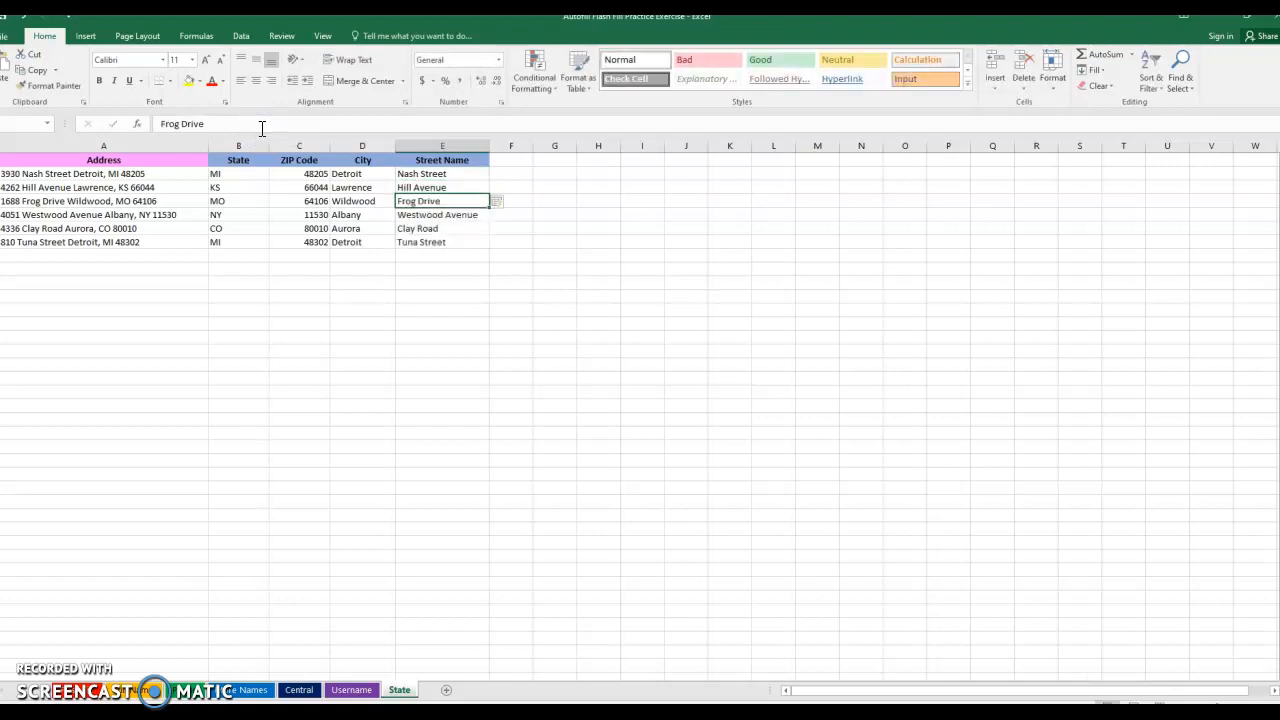
# - Insert a blank worksheet after the Flash Fill sheet and delete it again
pyautogui.click(70, 690)
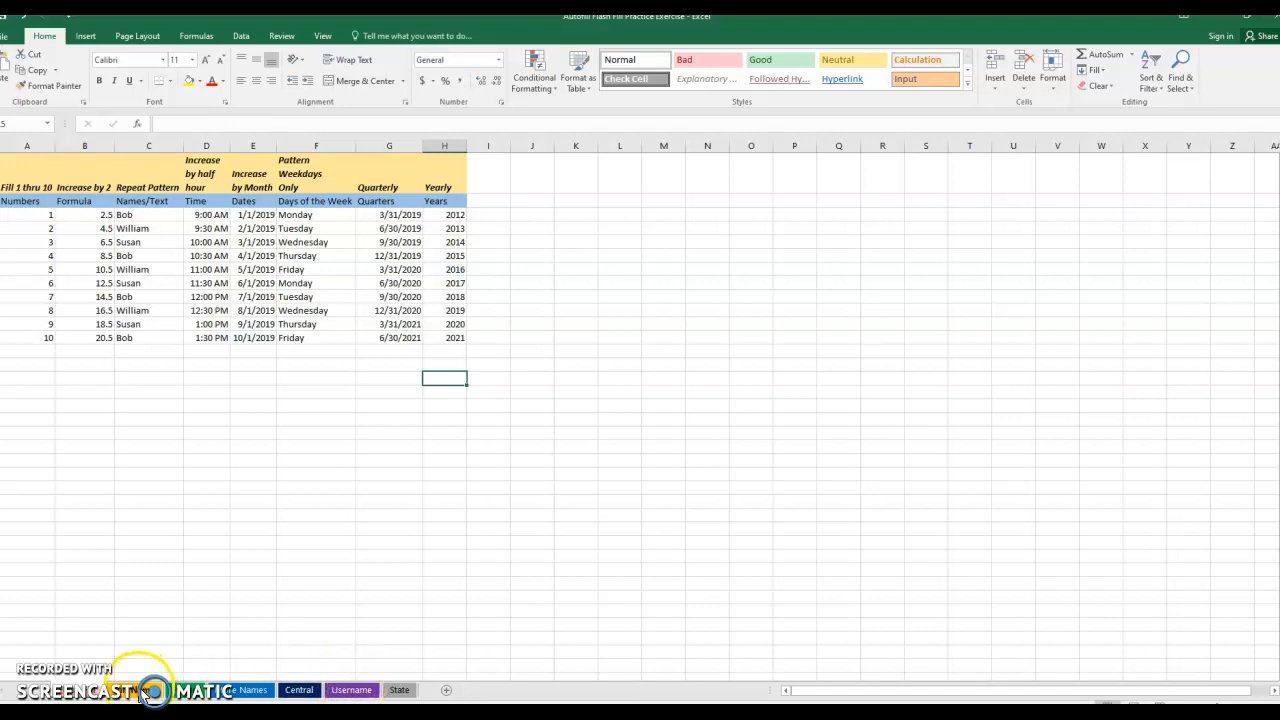
pyautogui.click(448, 692)
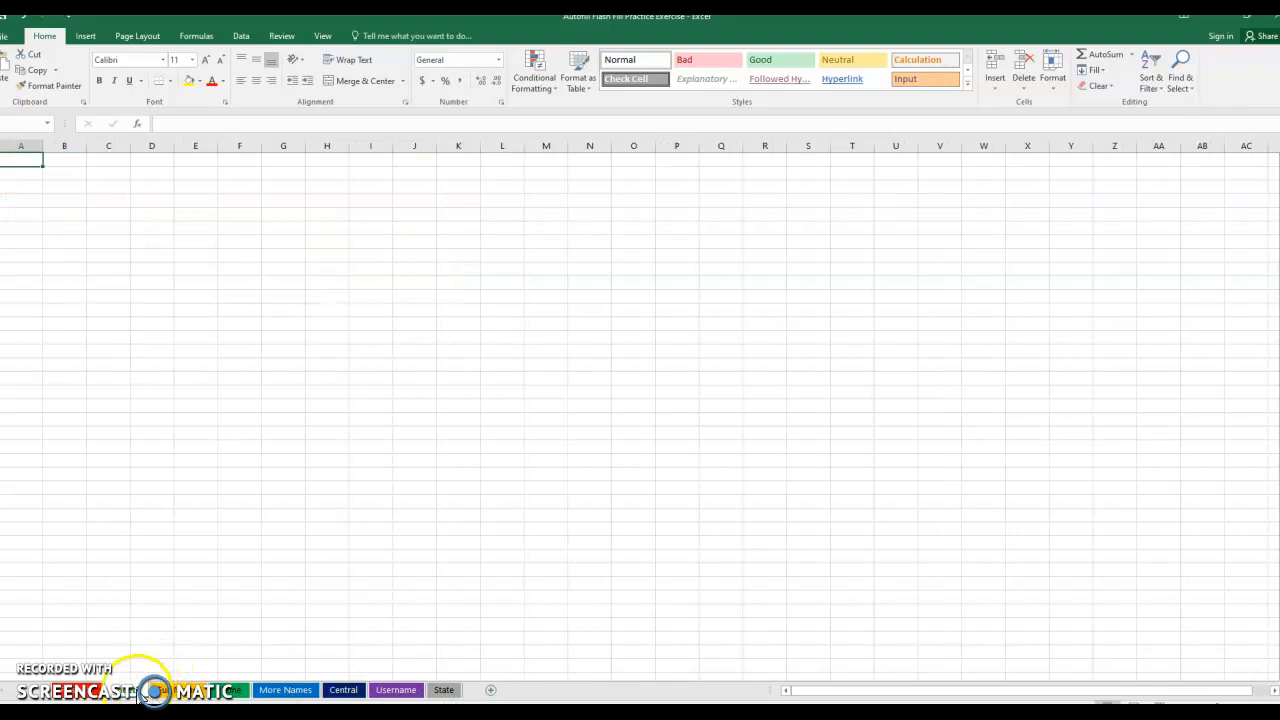
pyautogui.rightClick(138, 696)
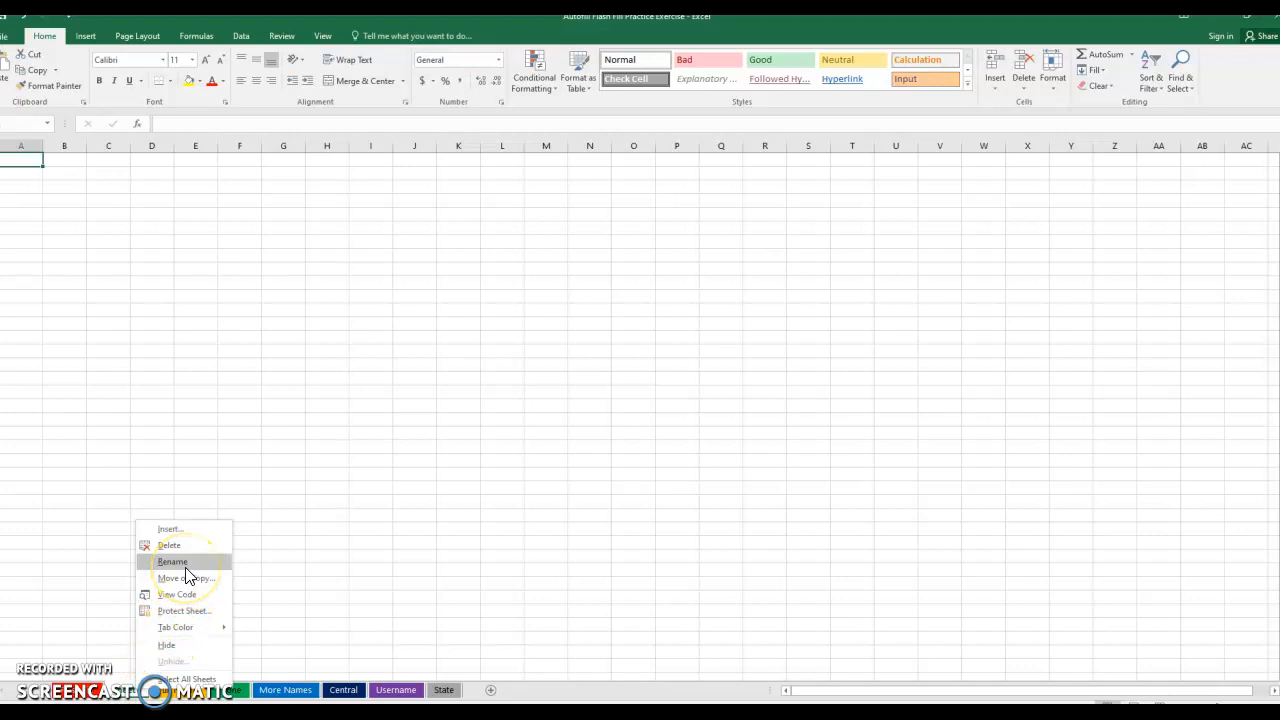
pyautogui.moveTo(183, 626)
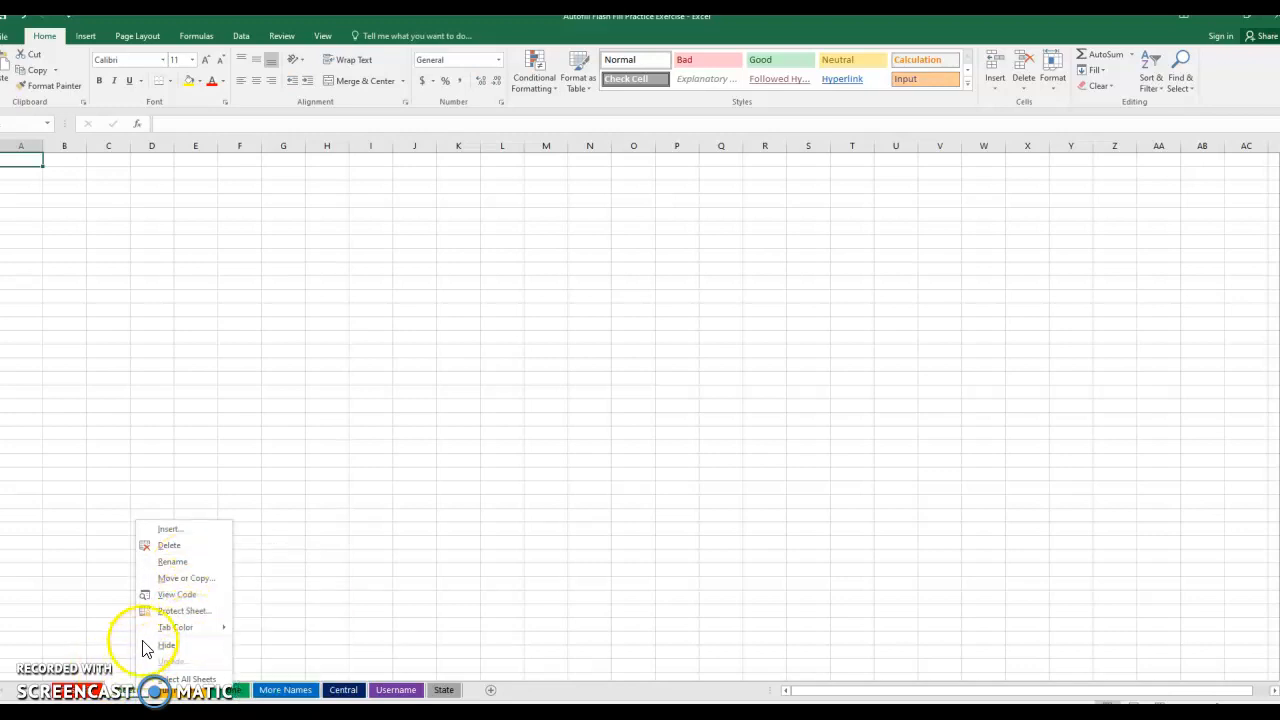
pyautogui.click(170, 546)
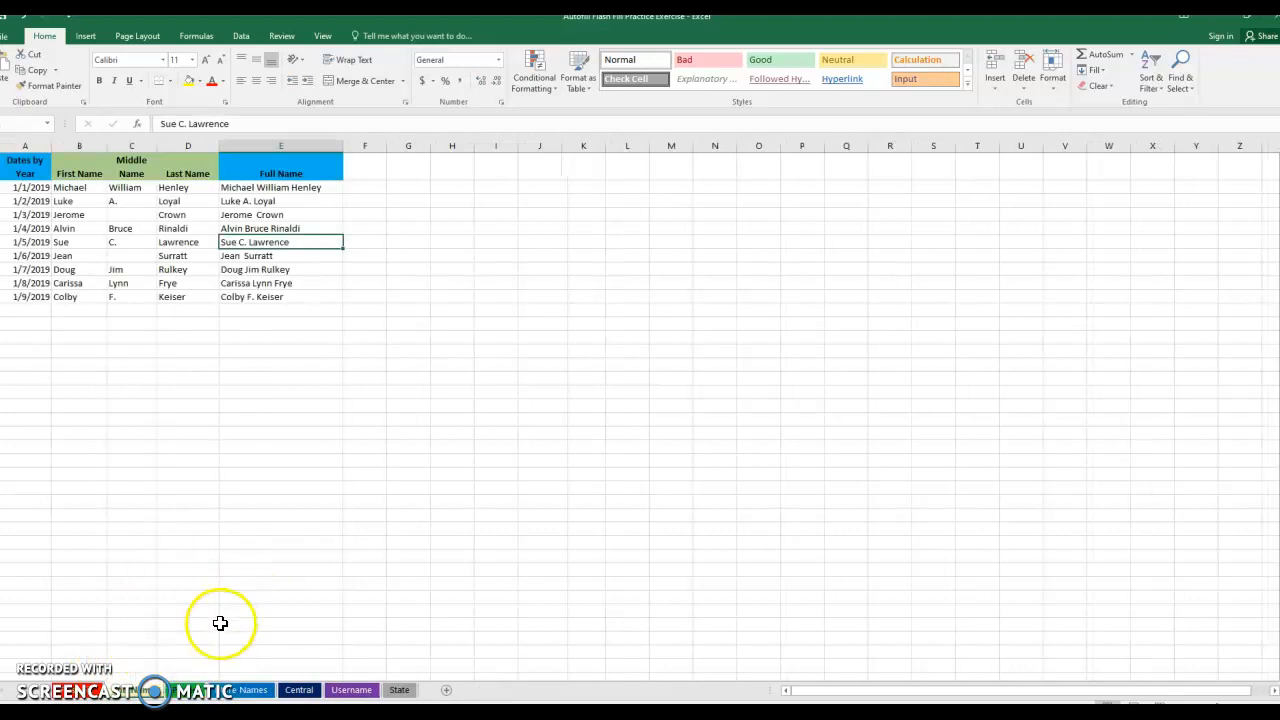
# - Group all worksheets from Flash Fill through State and open their print preview
pyautogui.click(72, 688)
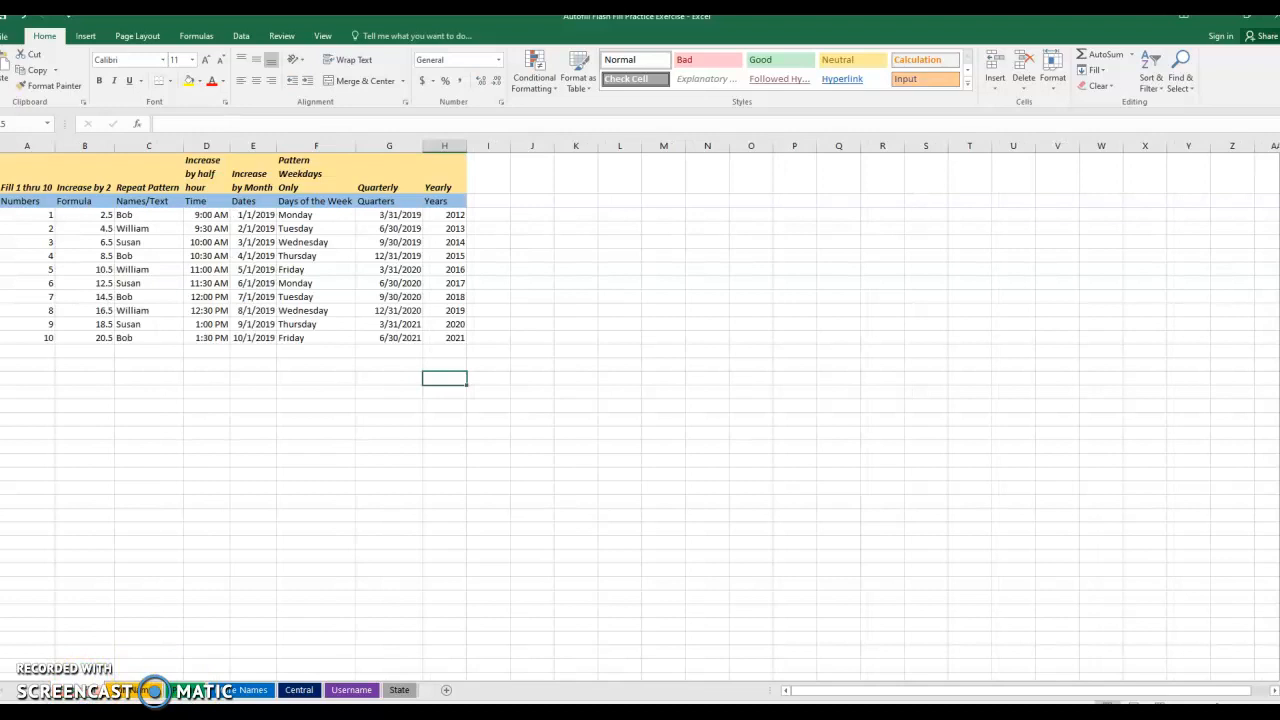
pyautogui.keyDown('shift'); pyautogui.click(403, 692); pyautogui.keyUp('shift')
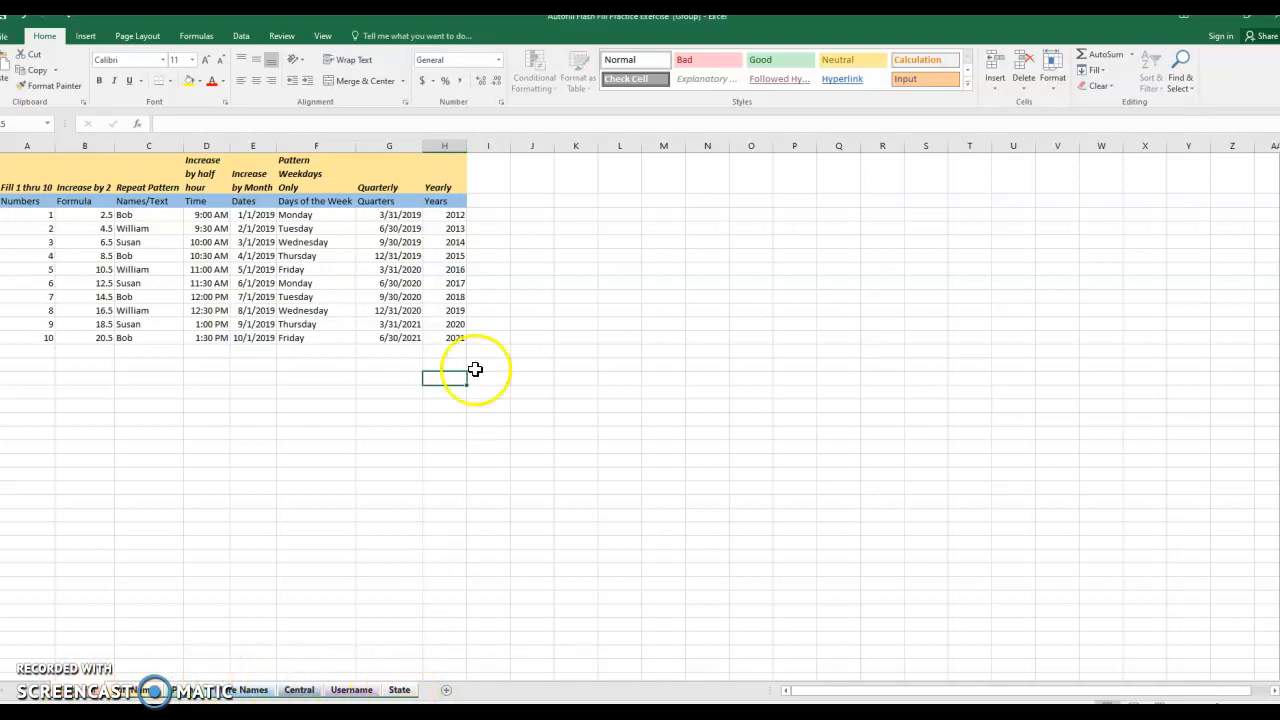
pyautogui.click(8, 36)
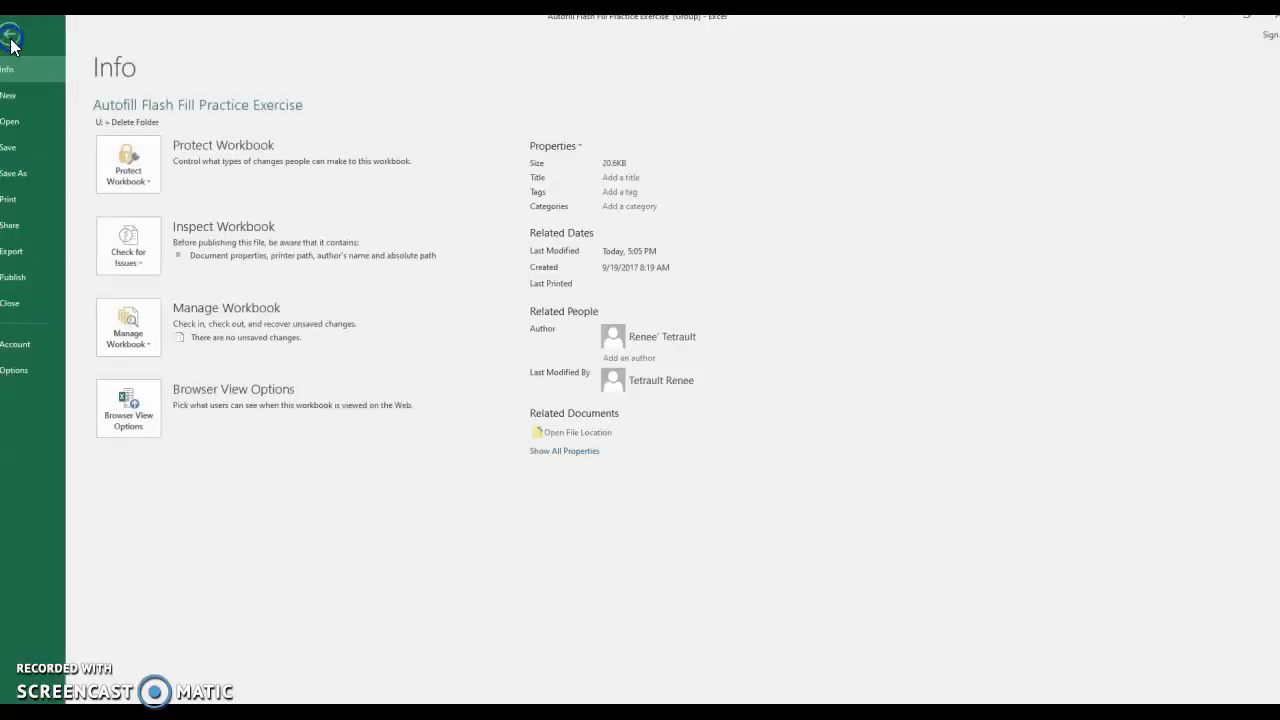
pyautogui.click(10, 200)
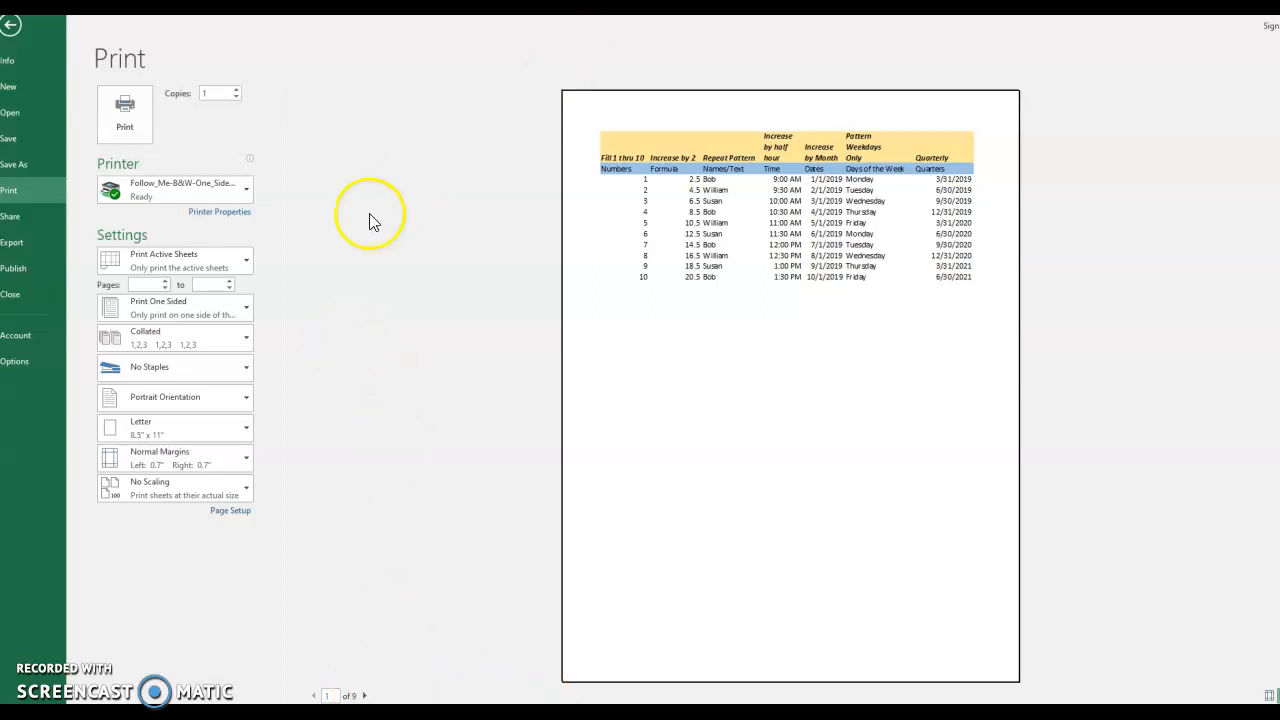
# - In the page setup, set the orientation to Landscape and center the sheets horizontally and vertically on the page
pyautogui.click(238, 511)
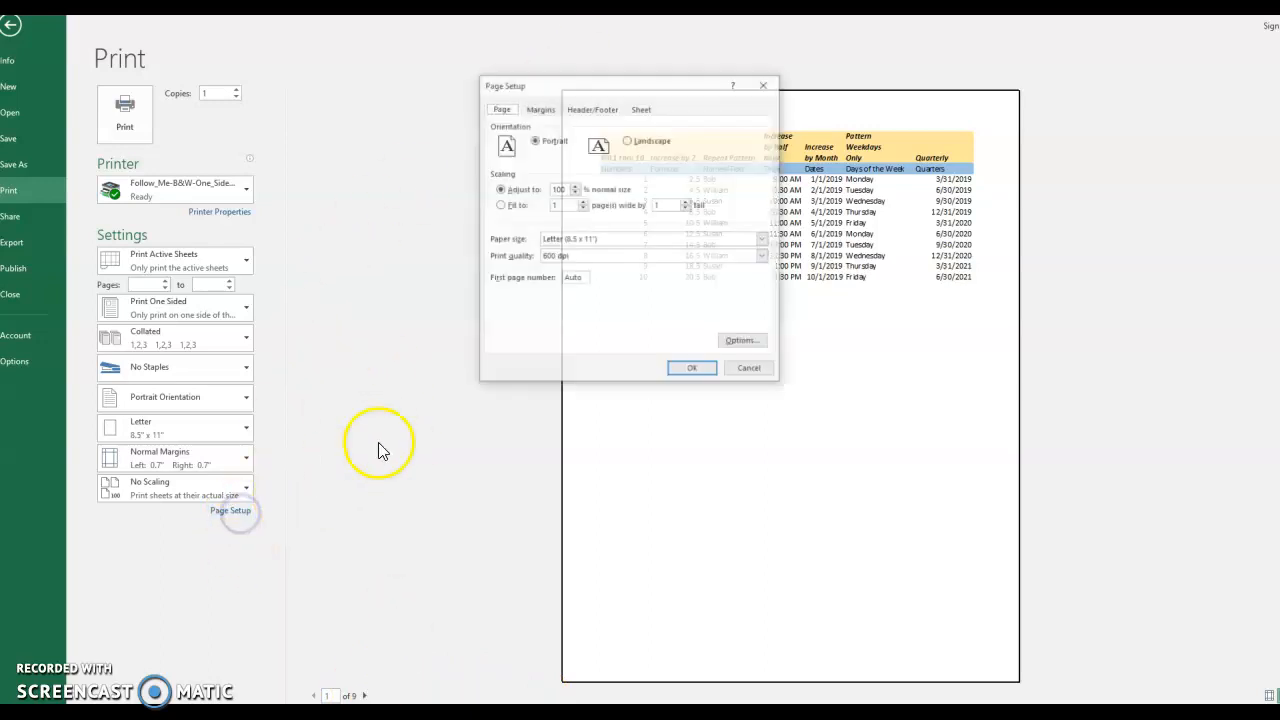
pyautogui.click(629, 141)
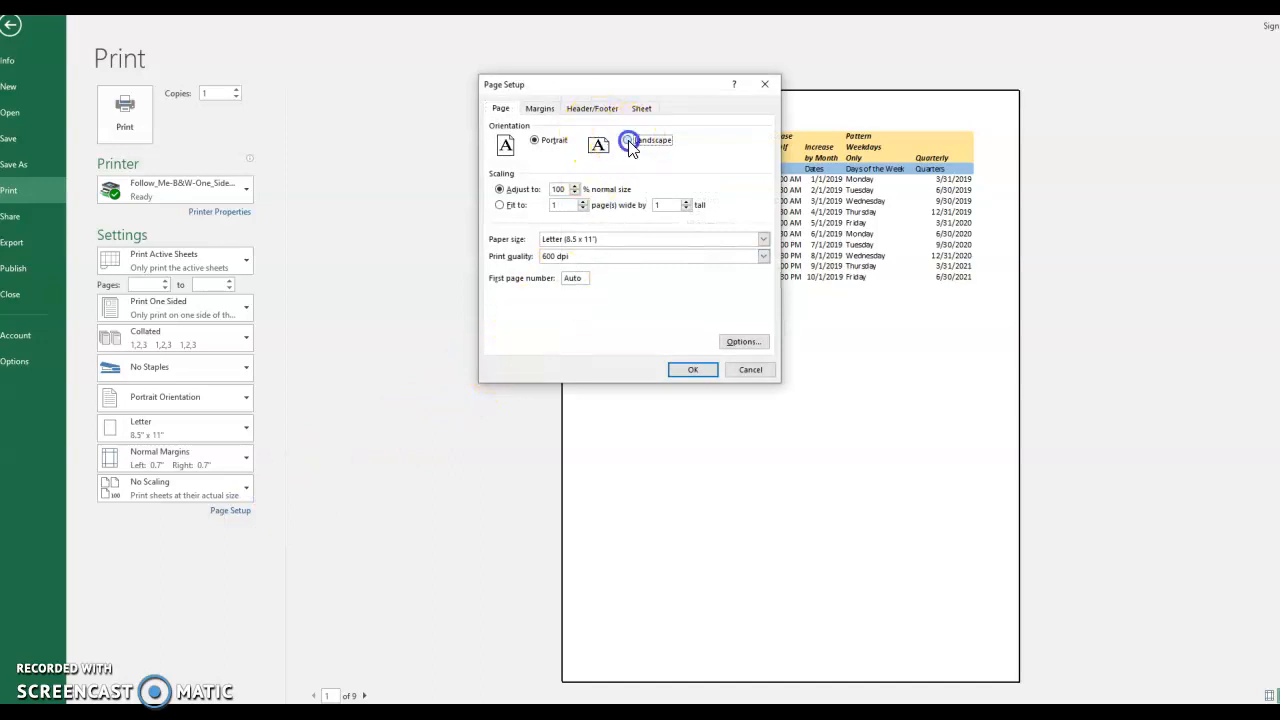
pyautogui.click(540, 108)
pyautogui.click(501, 299)
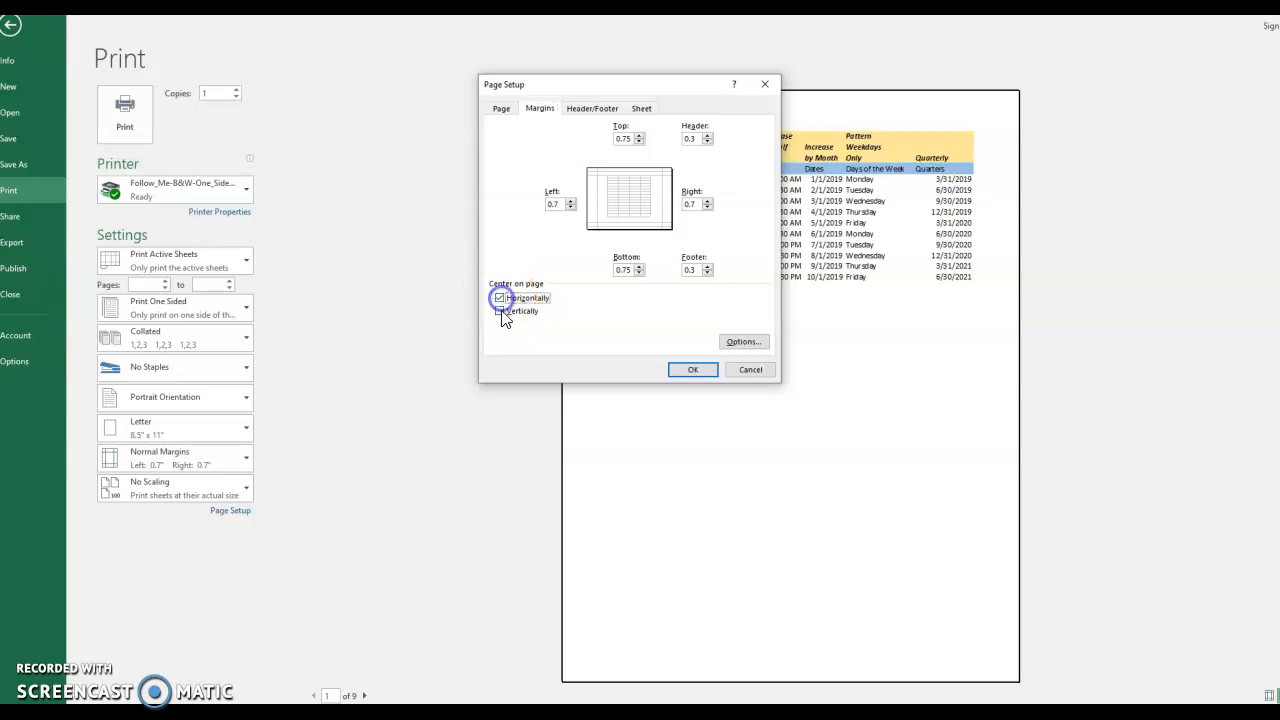
pyautogui.click(499, 311)
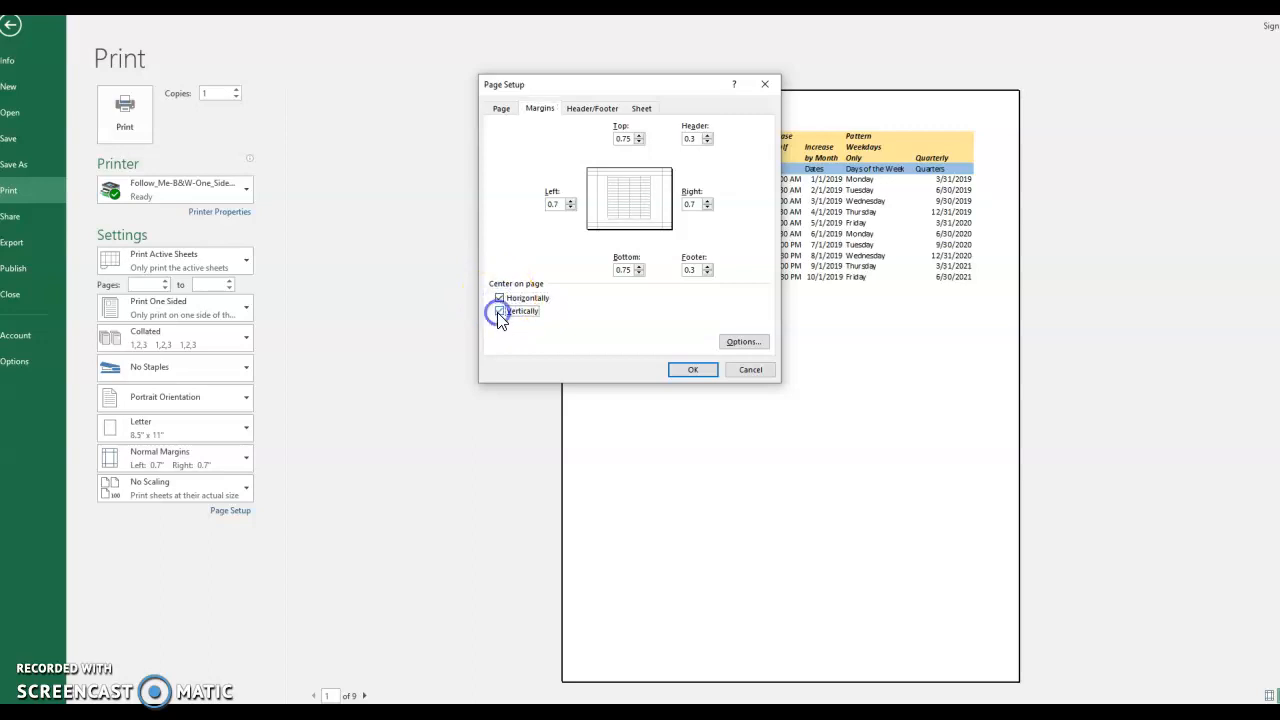
# - Add a custom header with the date on the left, the file name in the center and the author's first name on the right
pyautogui.click(598, 118)
pyautogui.click(575, 194)
pyautogui.click(600, 230)
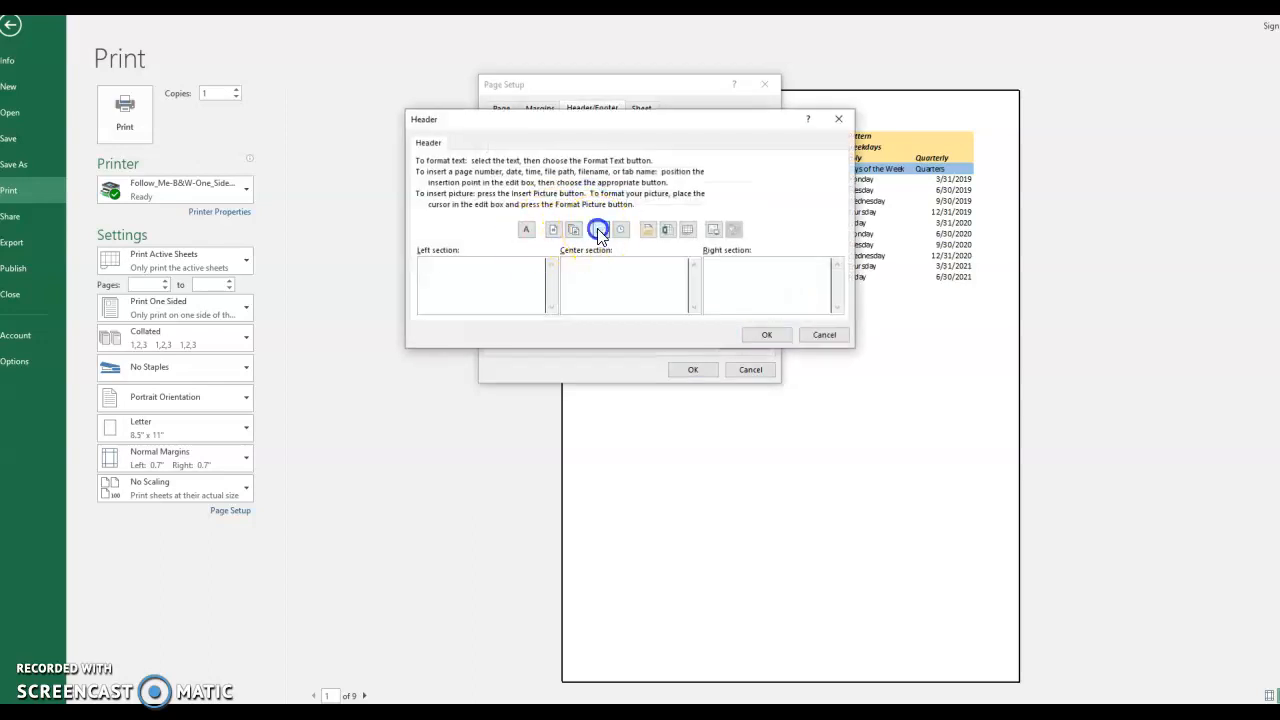
pyautogui.click(667, 230)
pyautogui.click(760, 280)
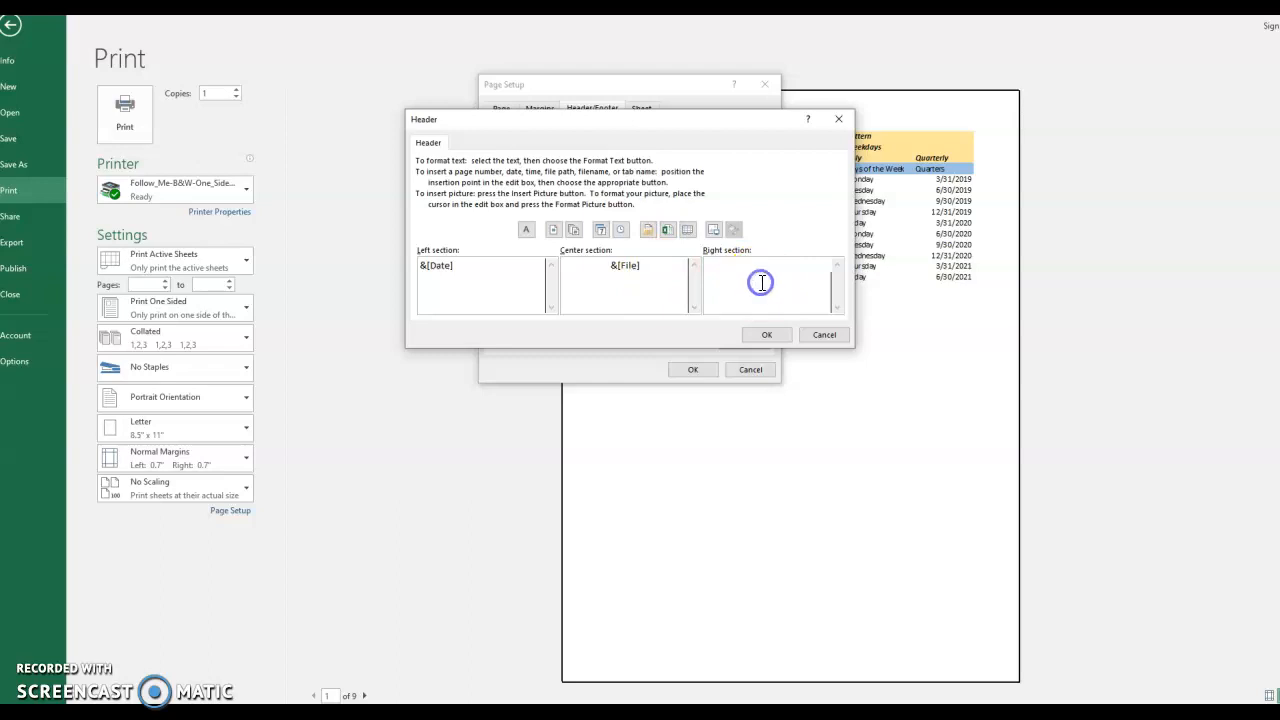
pyautogui.write('Renee')
pyautogui.click(767, 334)
pyautogui.click(693, 369)
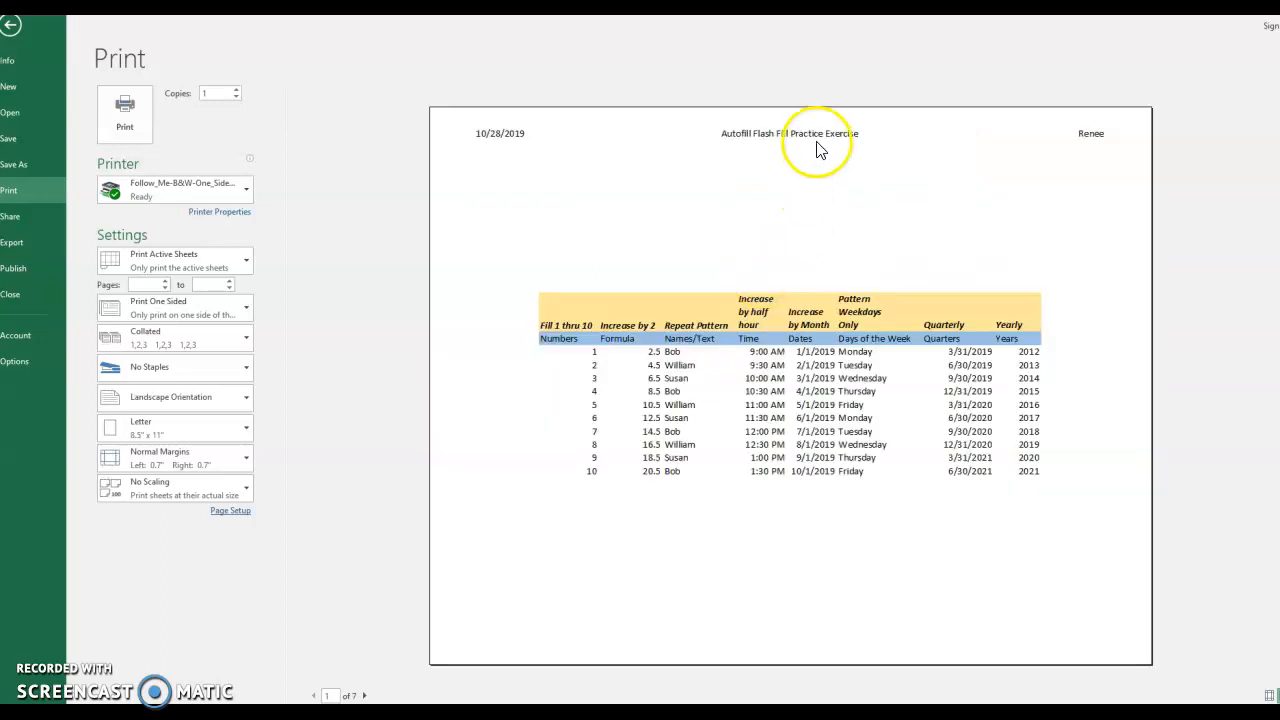
# - Check the grouped sheets' pages in the print preview and ungroup the worksheets by selecting only the Phone sheet
pyautogui.click(365, 696)
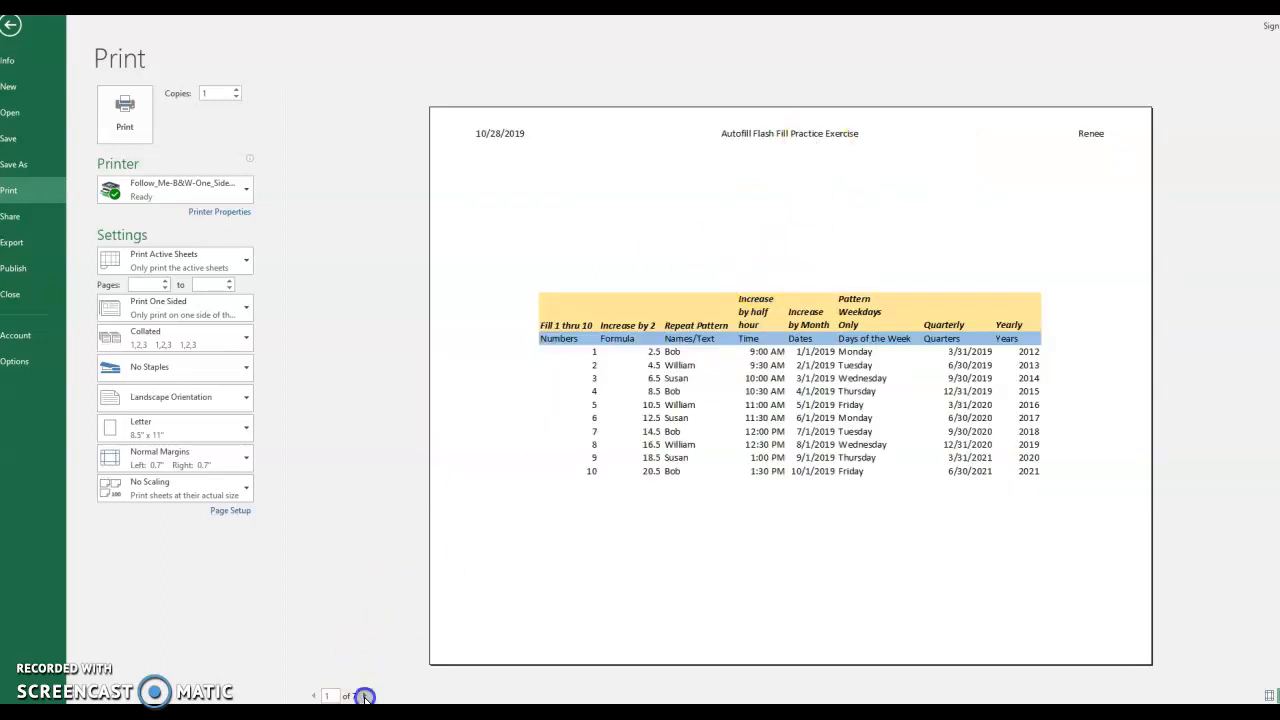
pyautogui.click(366, 696)
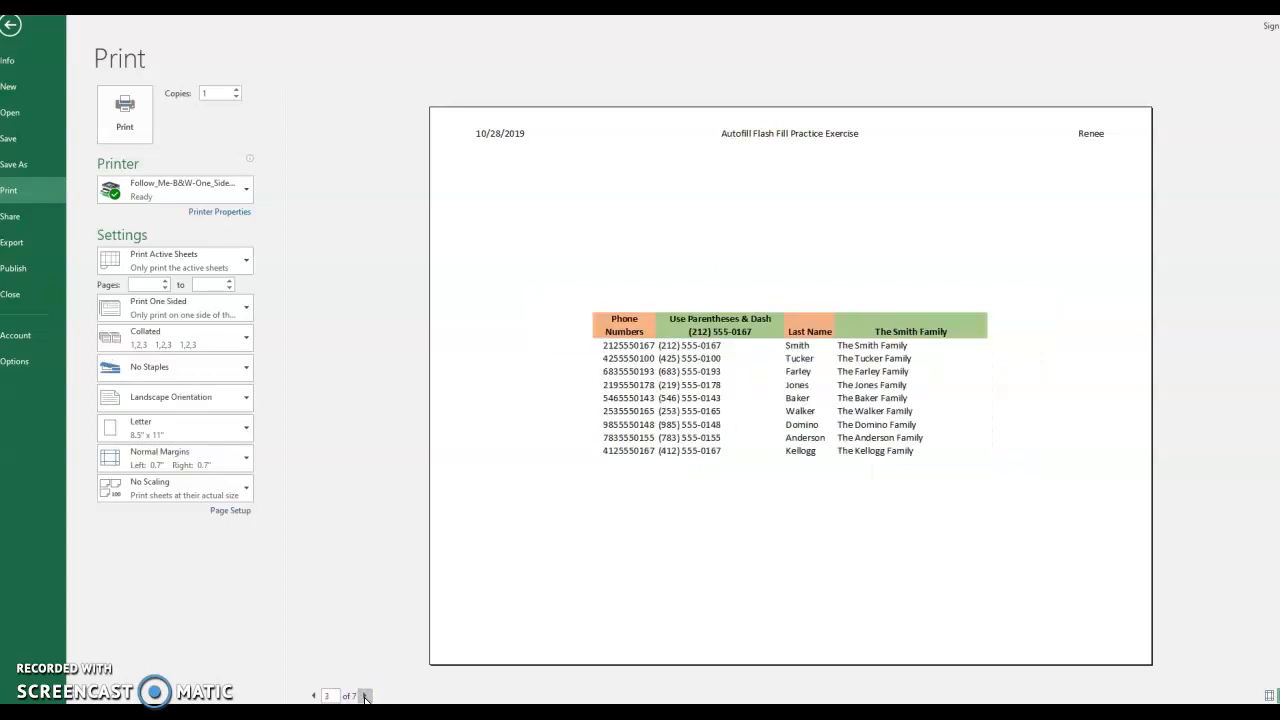
pyautogui.click(366, 696)
pyautogui.click(366, 696)
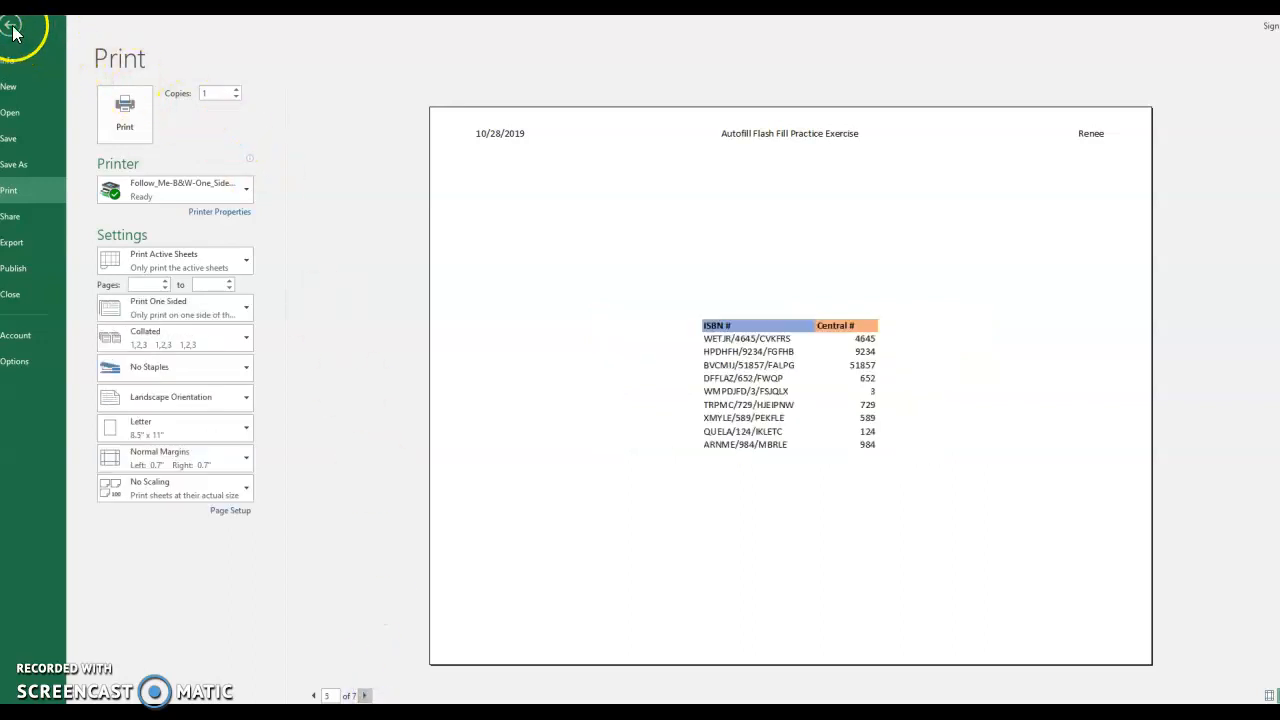
pyautogui.click(12, 30)
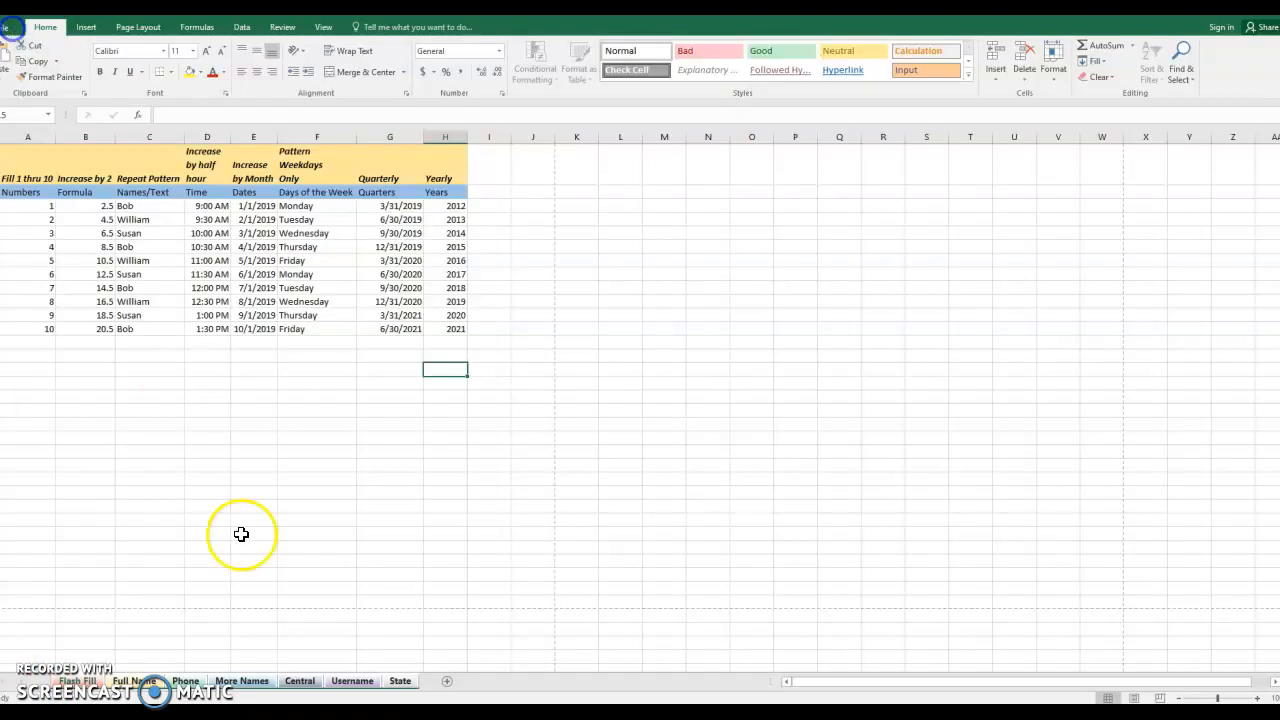
pyautogui.click(185, 680)
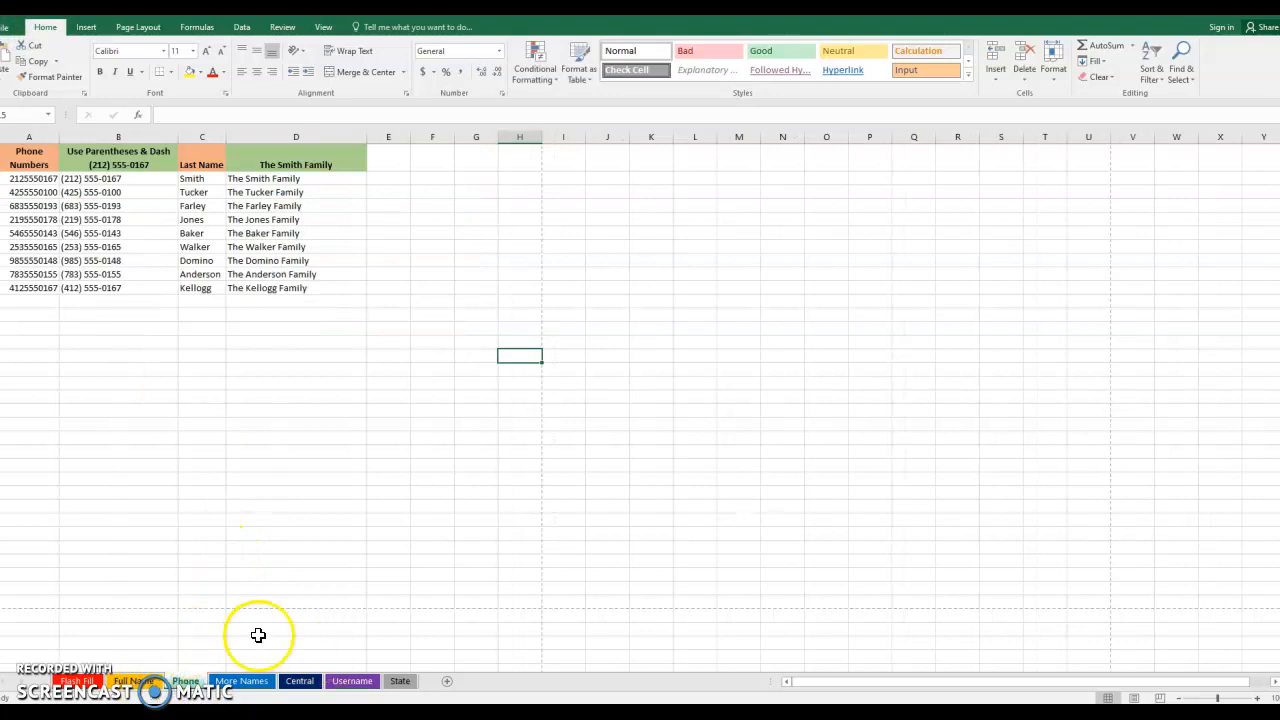